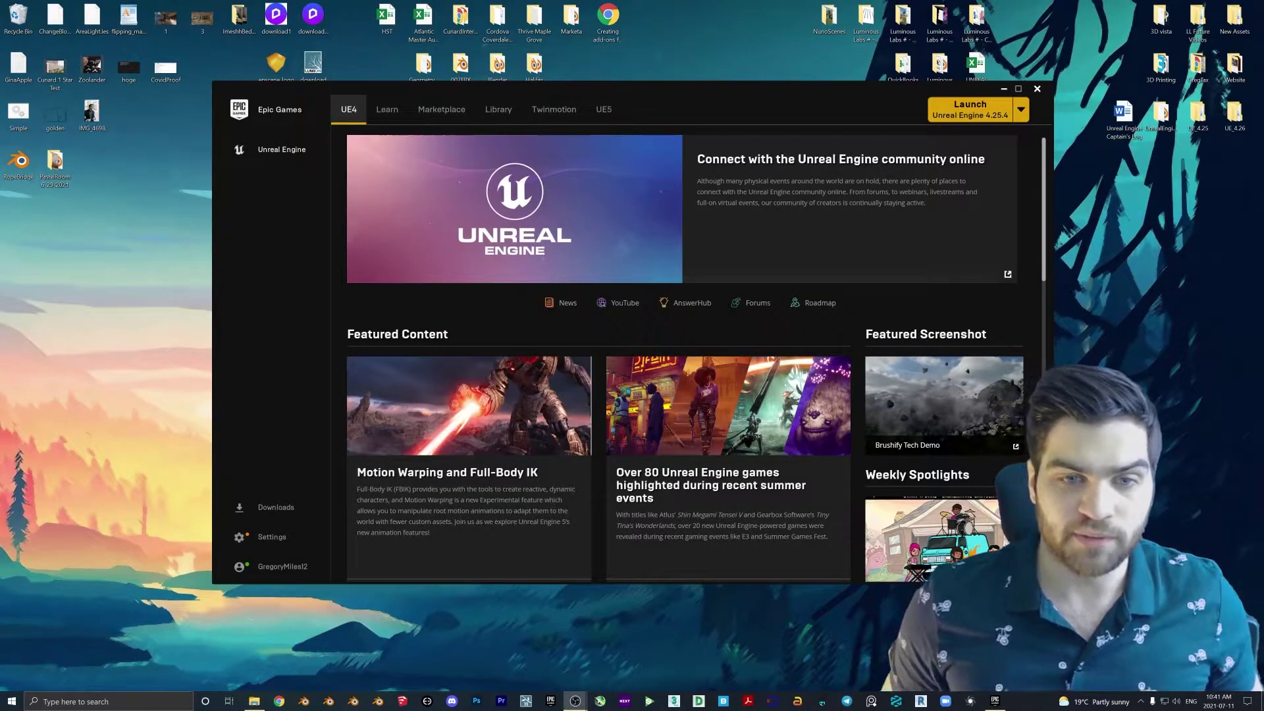
Show the Epic Games Launcher Library listing engine versions 4.26.2, 4.25.4 and 5.0.0.
left_click(498, 109)
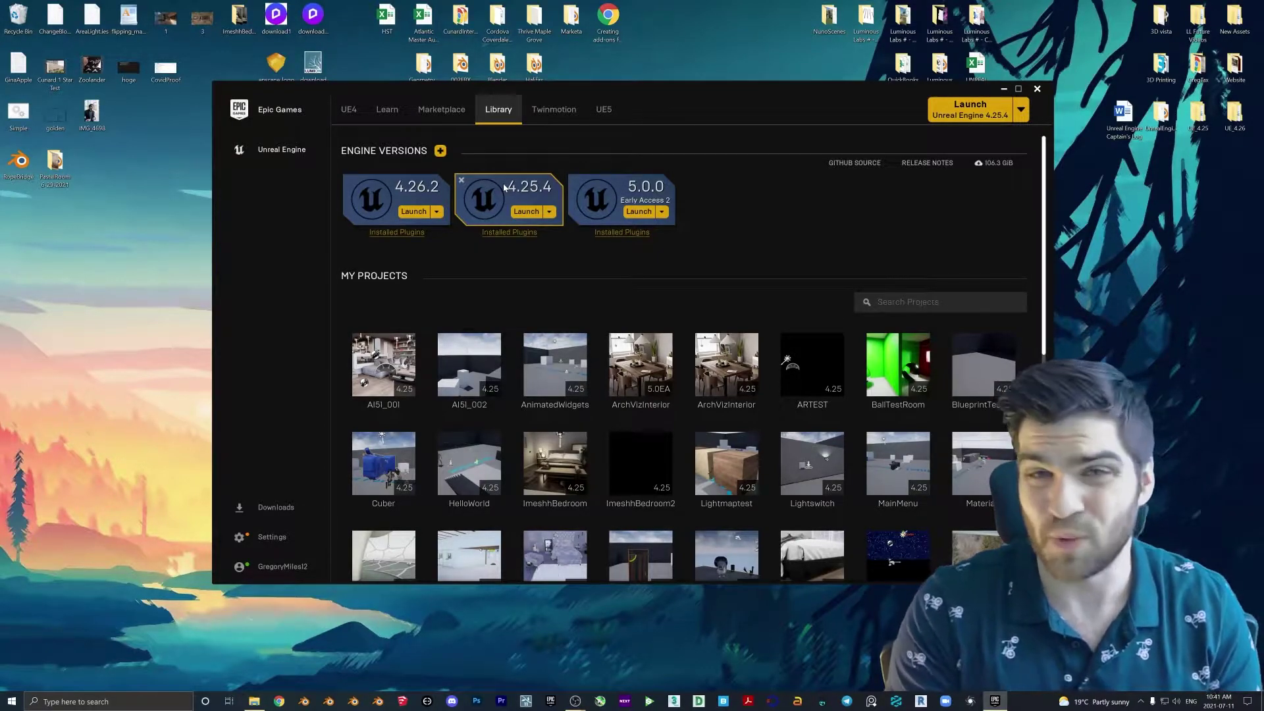
Launch Unreal Engine 4.25.4 and wait for the Unreal Project Browser to appear.
left_click(524, 212)
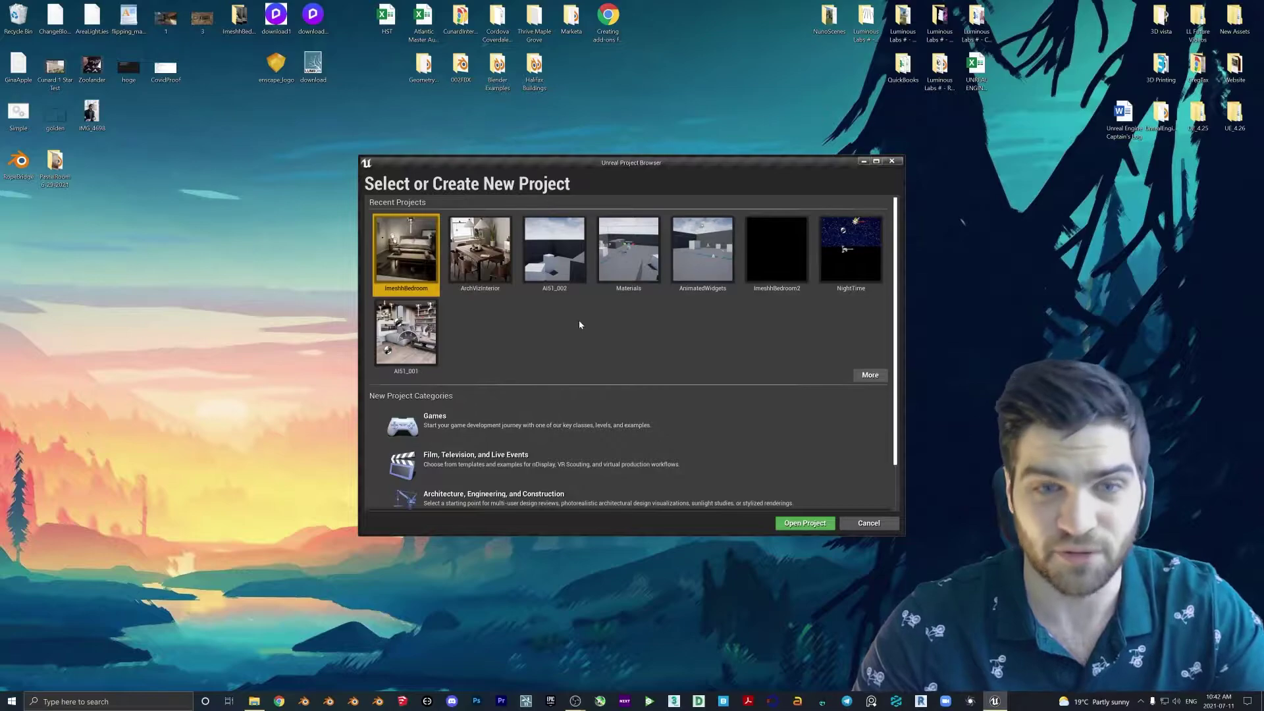
Create a new Games project from the First Person template named Tut3_WidgetBegin.
scroll(581, 325, "down", 1)
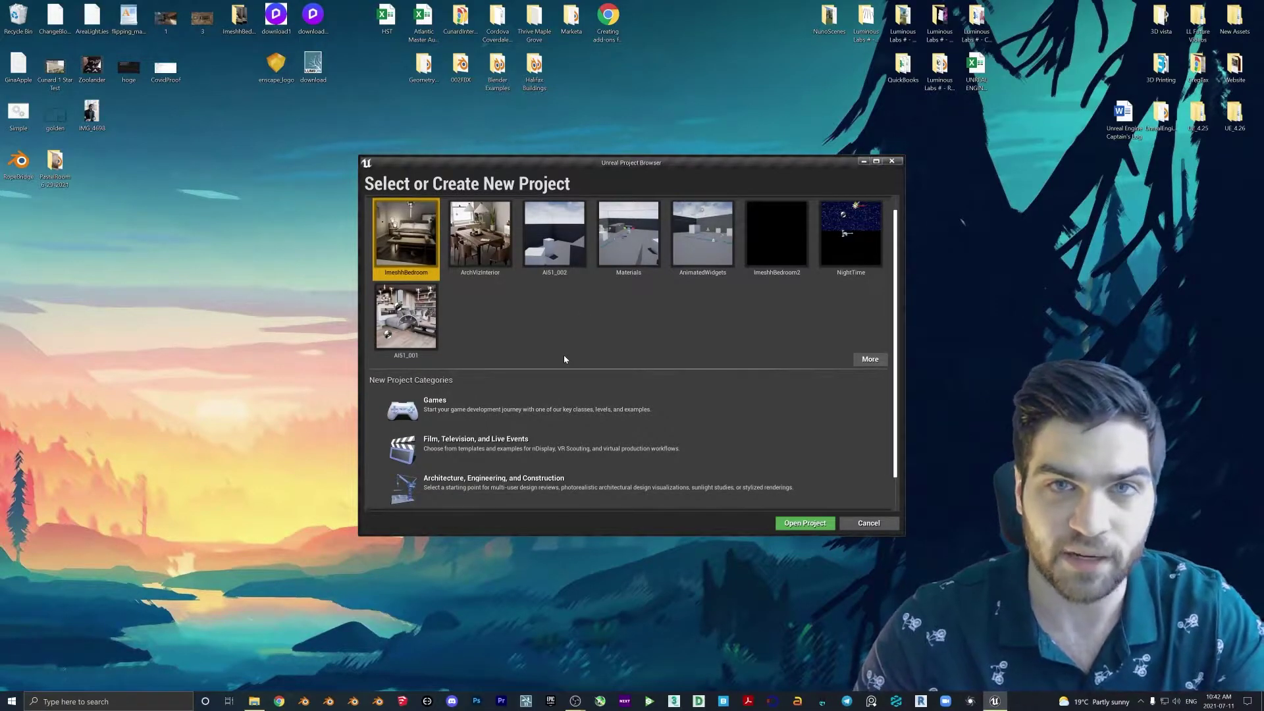
left_click(534, 411)
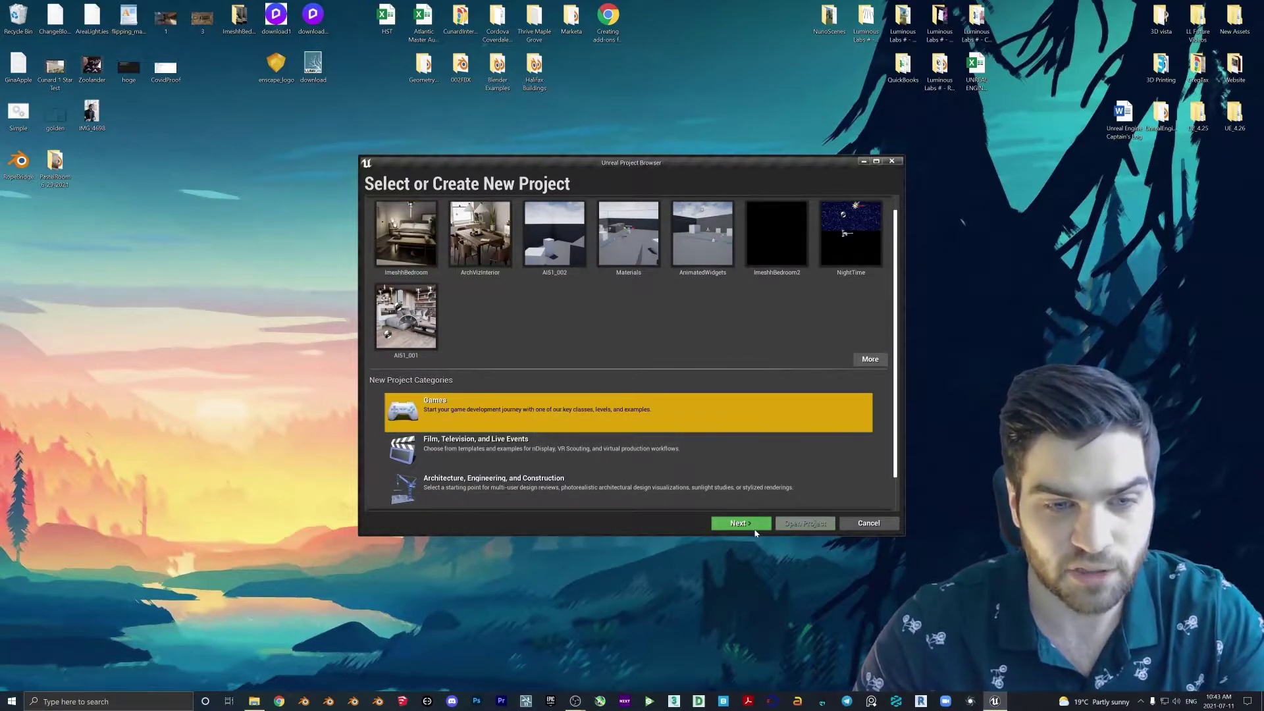
left_click(741, 523)
left_click(429, 226)
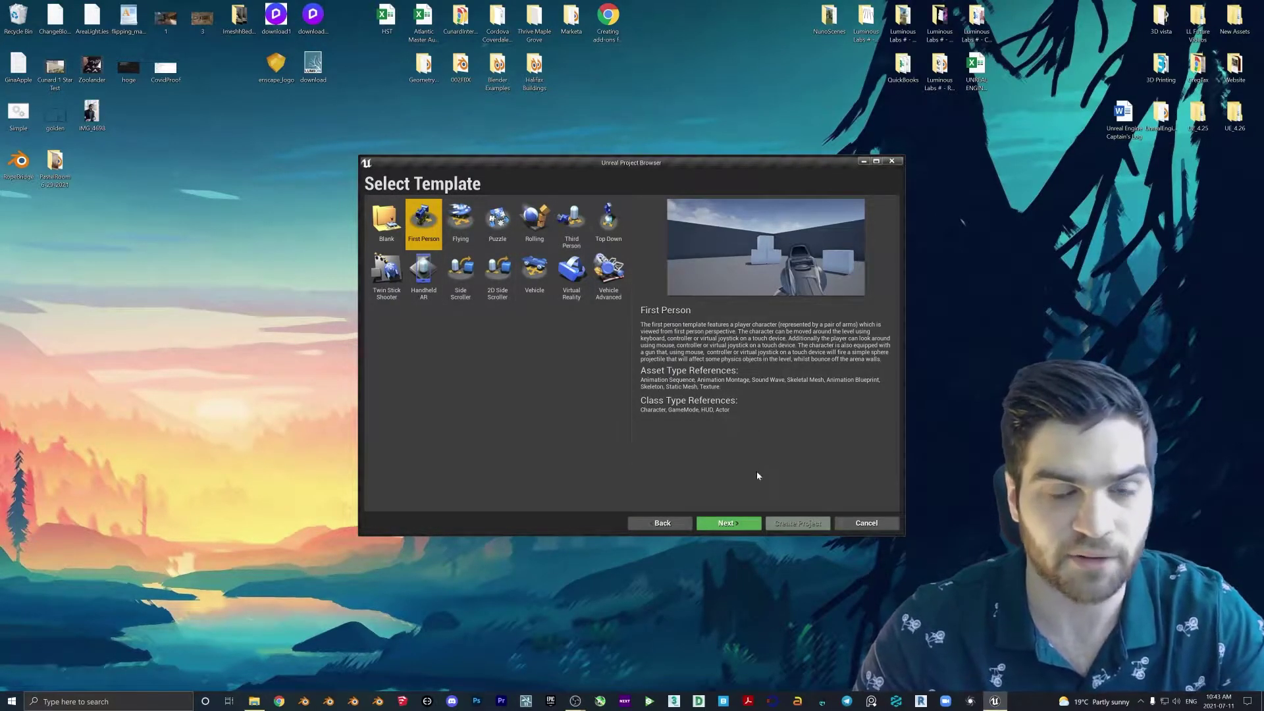
left_click(748, 523)
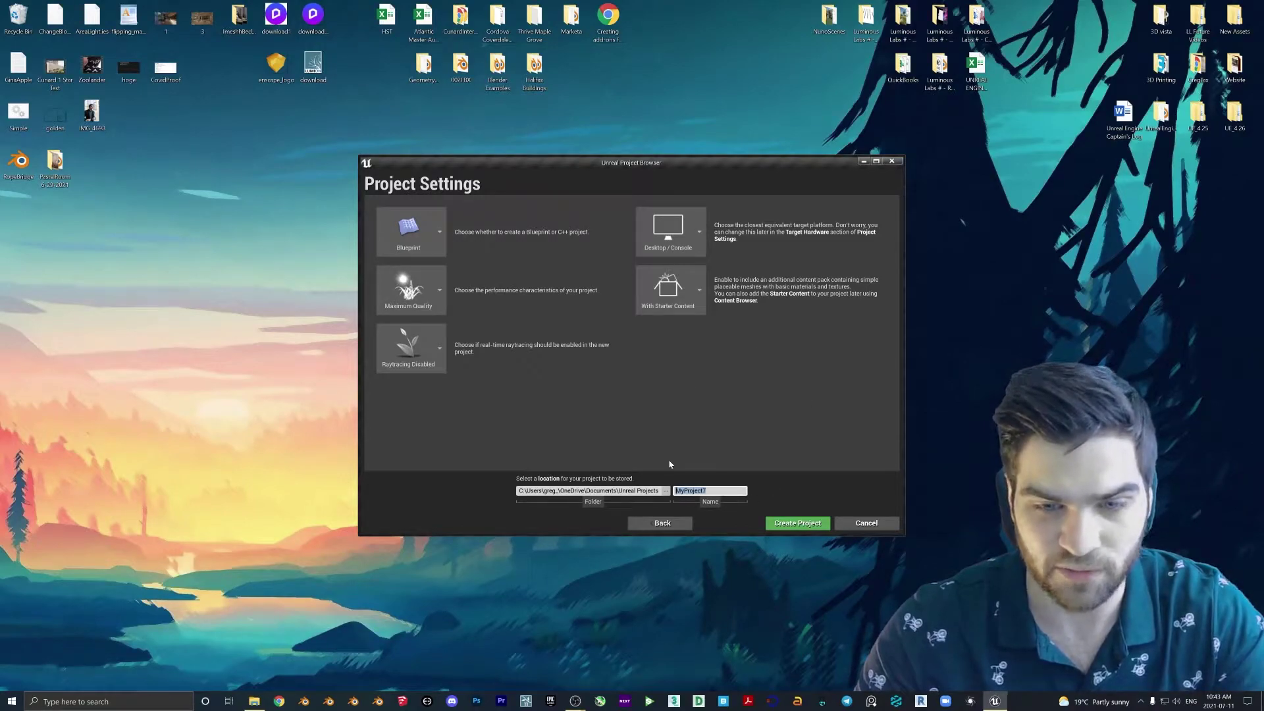
type("Tut")
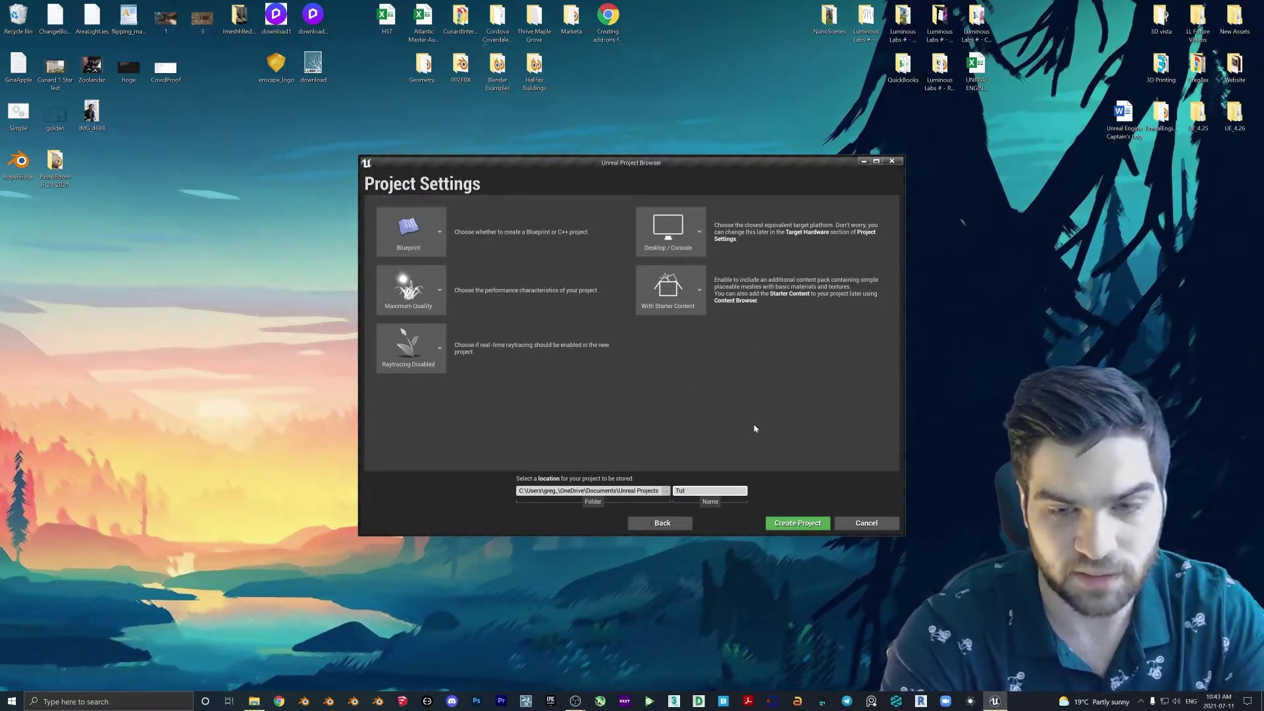
type("3_W")
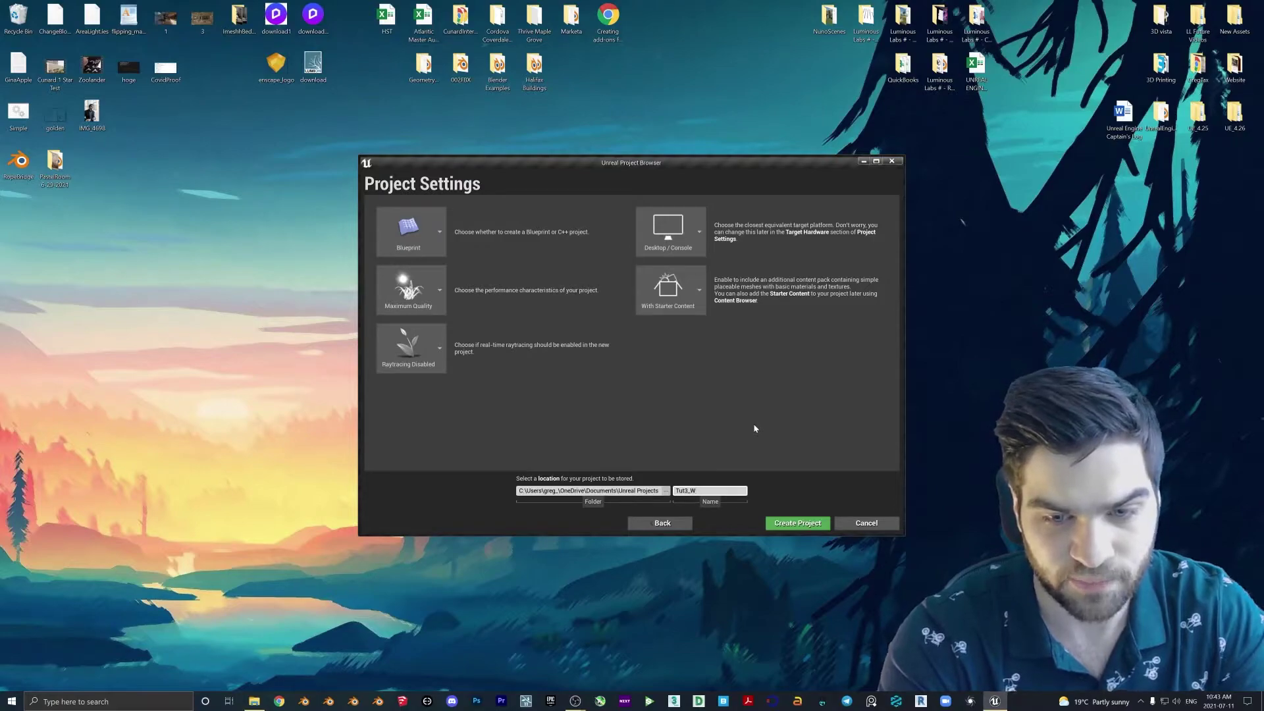
type("idgetBegin")
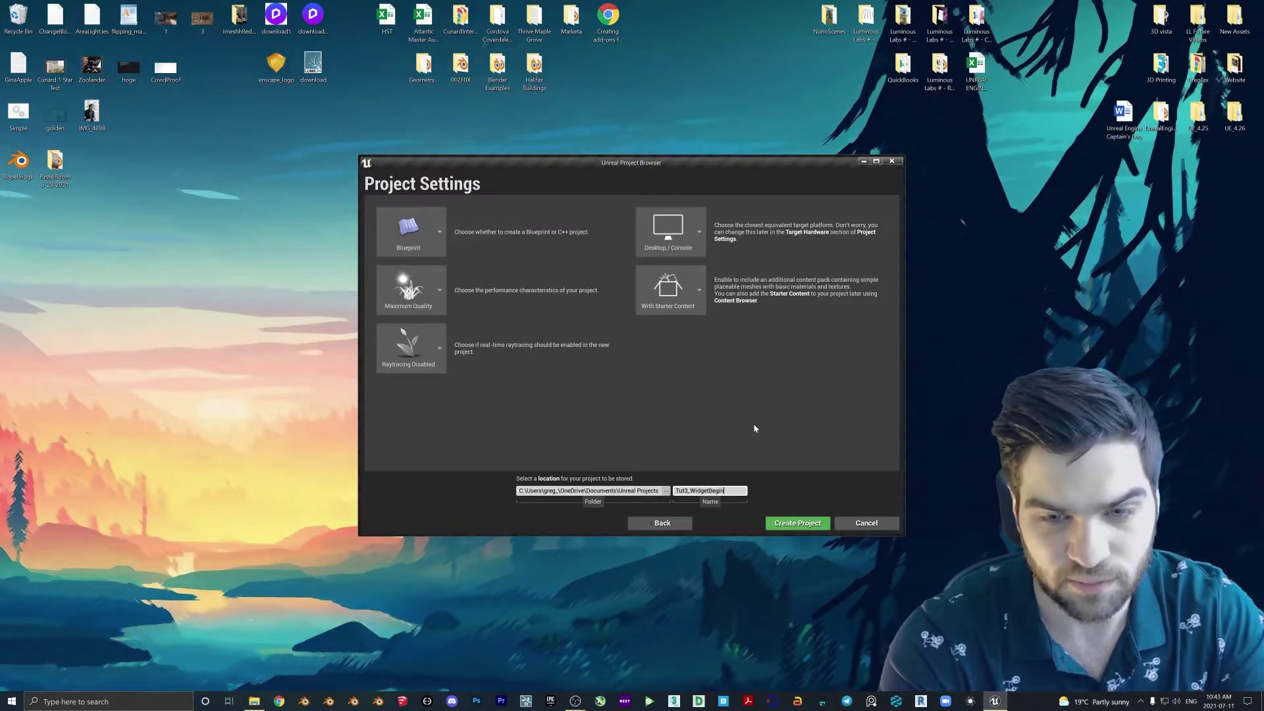
left_click(805, 522)
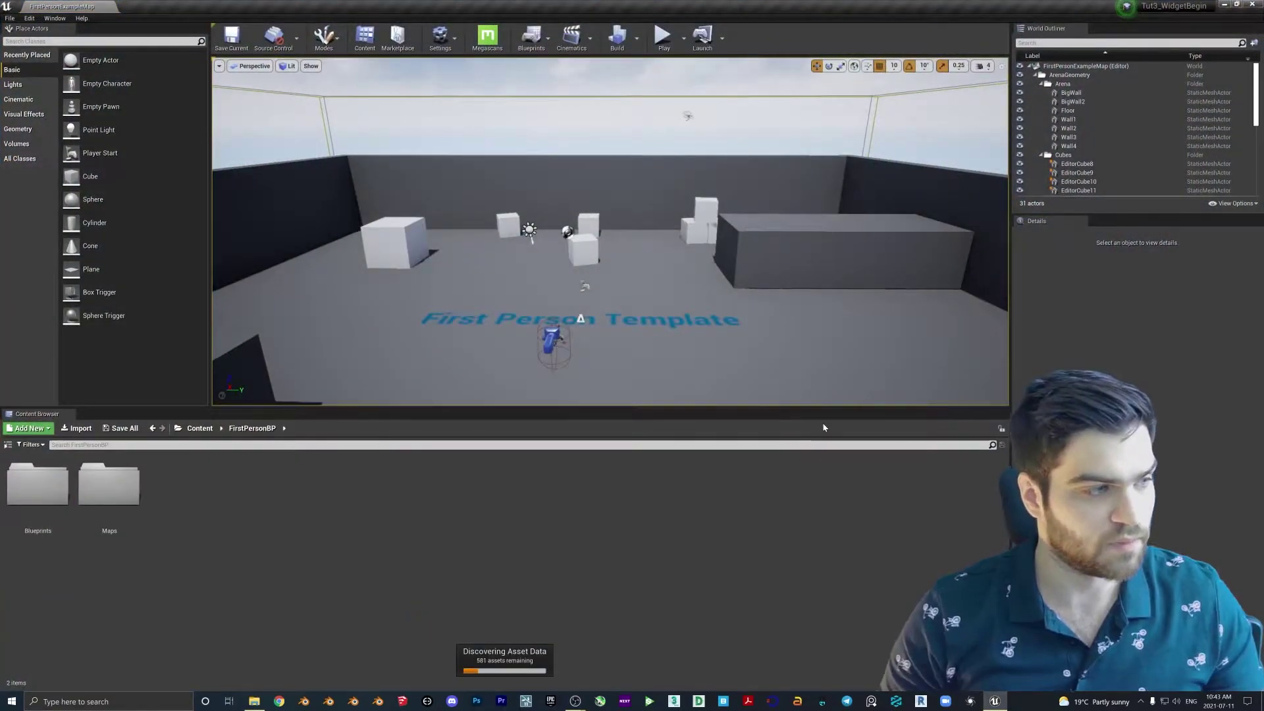
Fly over the arena, then play the level and control the first-person character.
right_click_drag(612, 230, 595, 288)
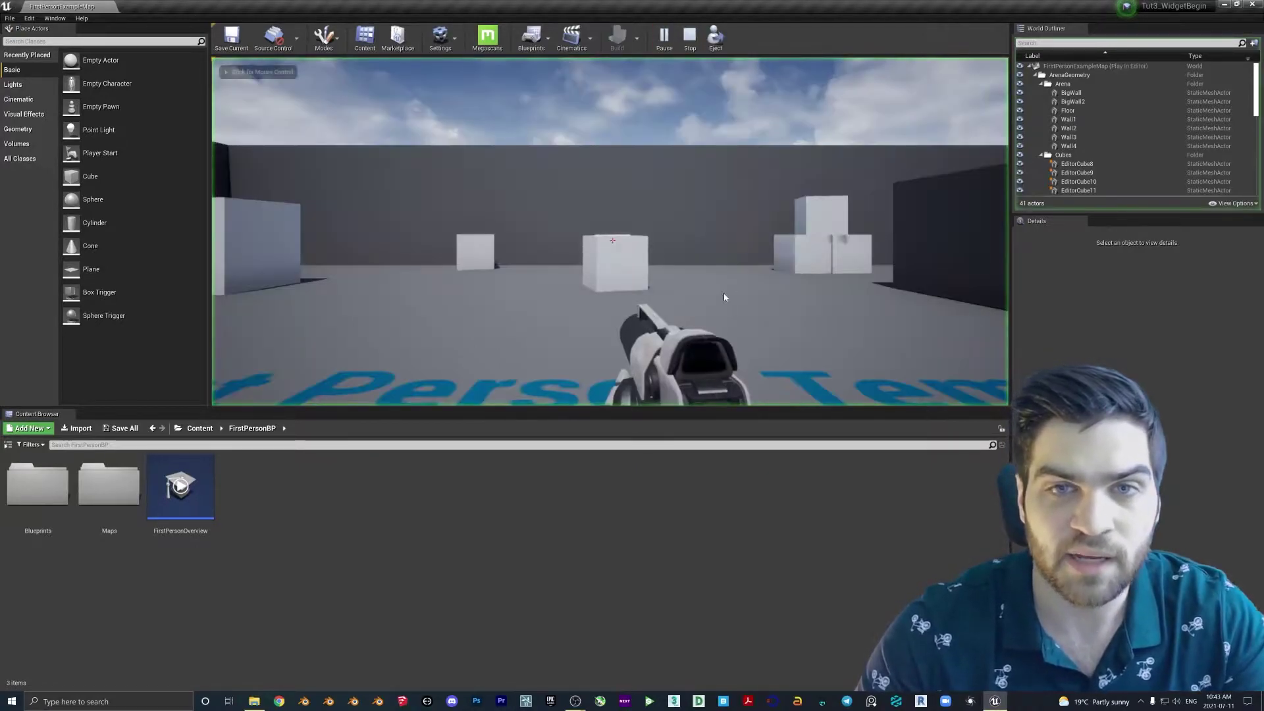
left_click(721, 297)
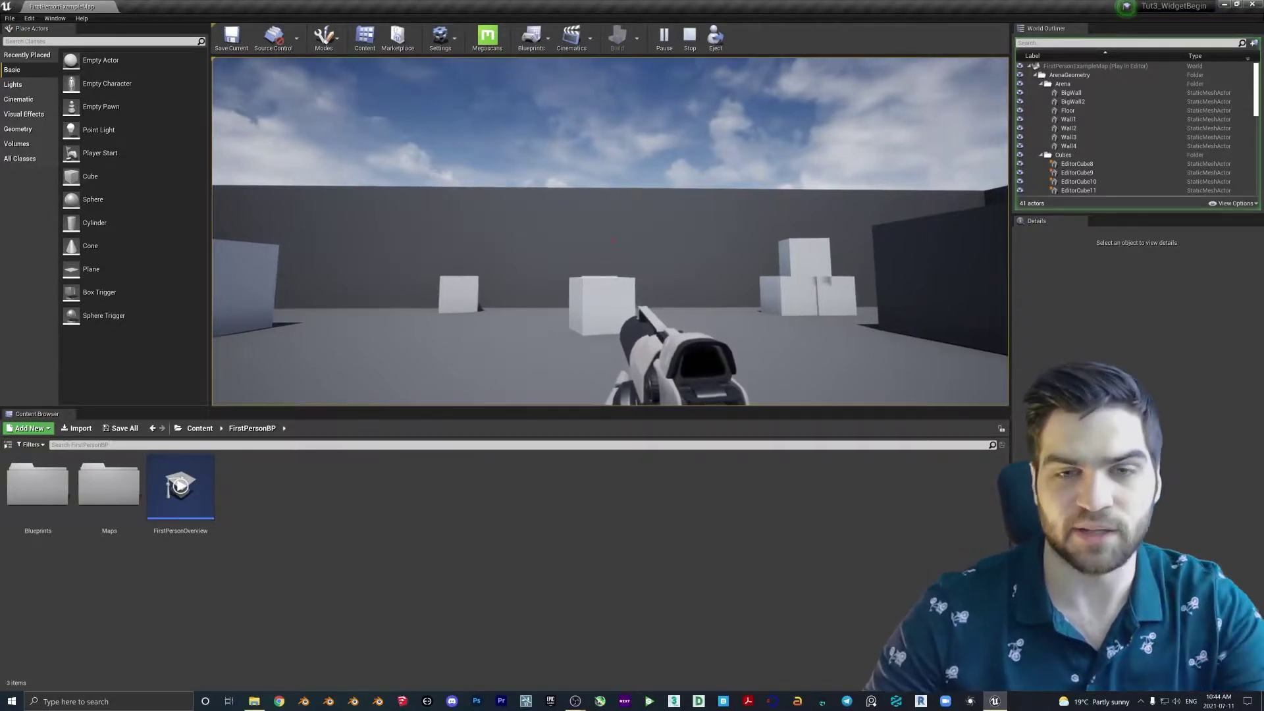
Stop the session and play the level in a New Editor Window, centred on screen.
key("Escape")
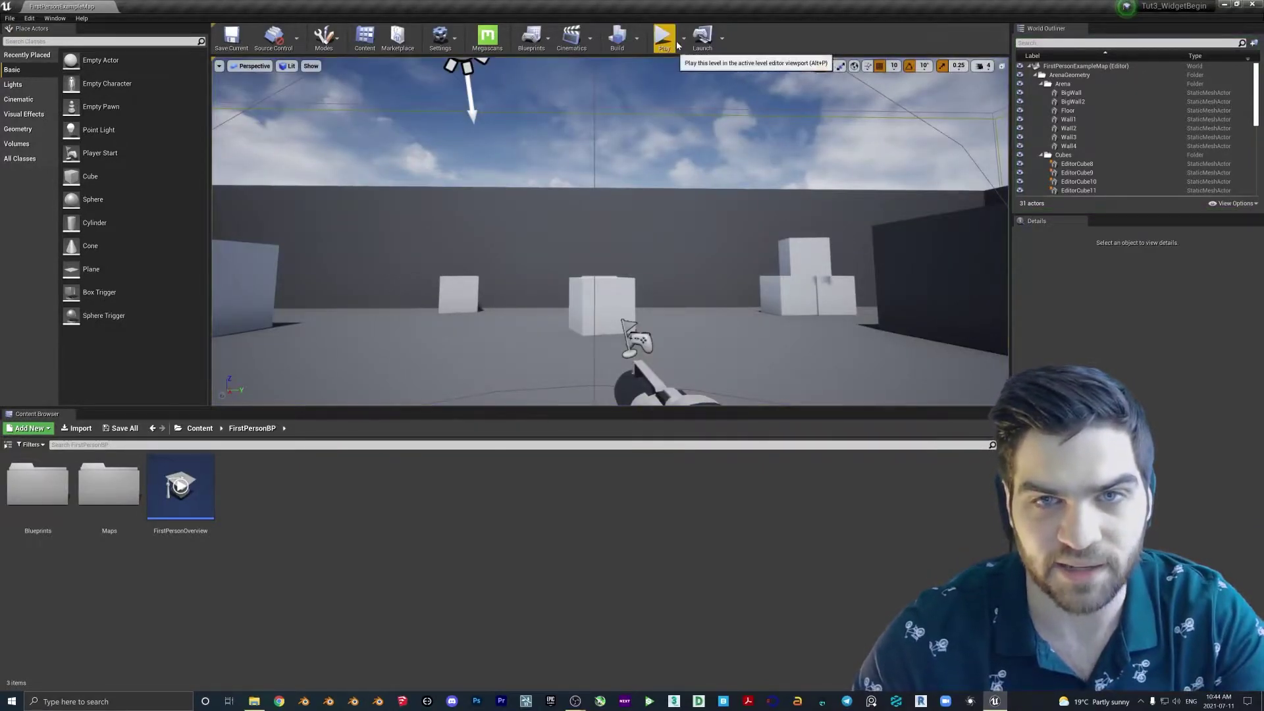
left_click(685, 38)
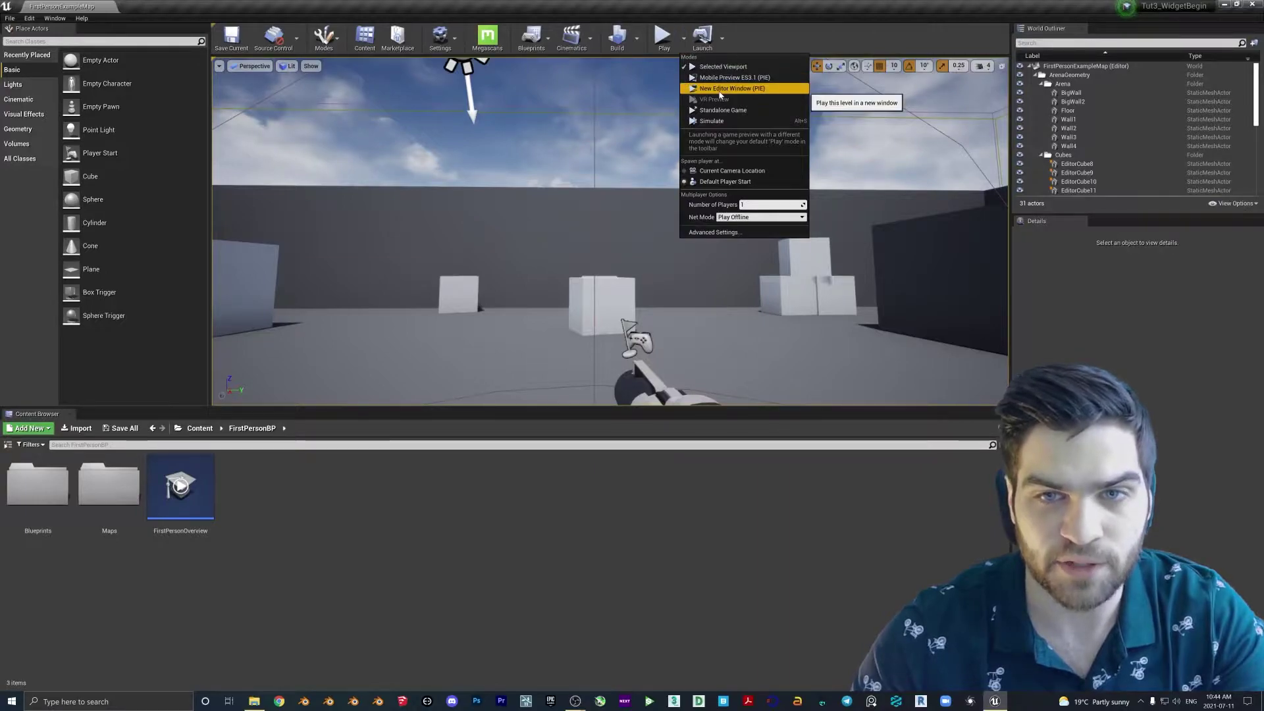
left_click(720, 94)
left_click_drag(840, 347, 559, 168)
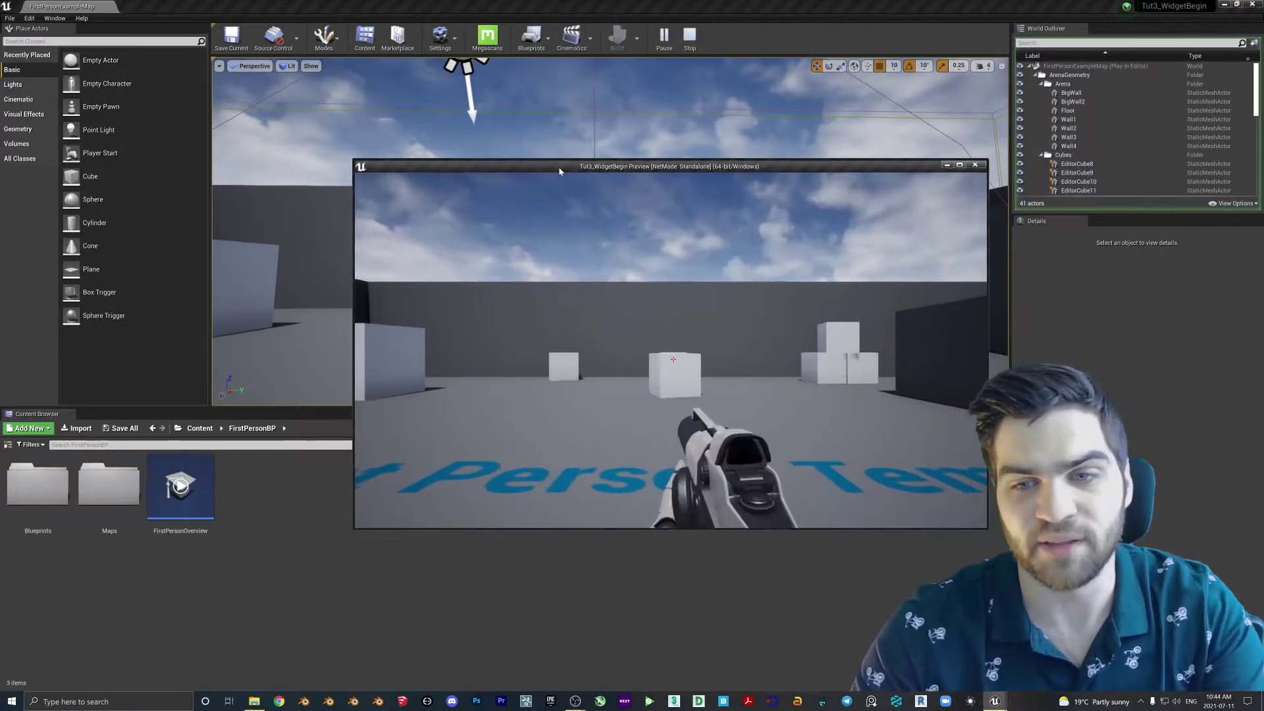
left_click(560, 197)
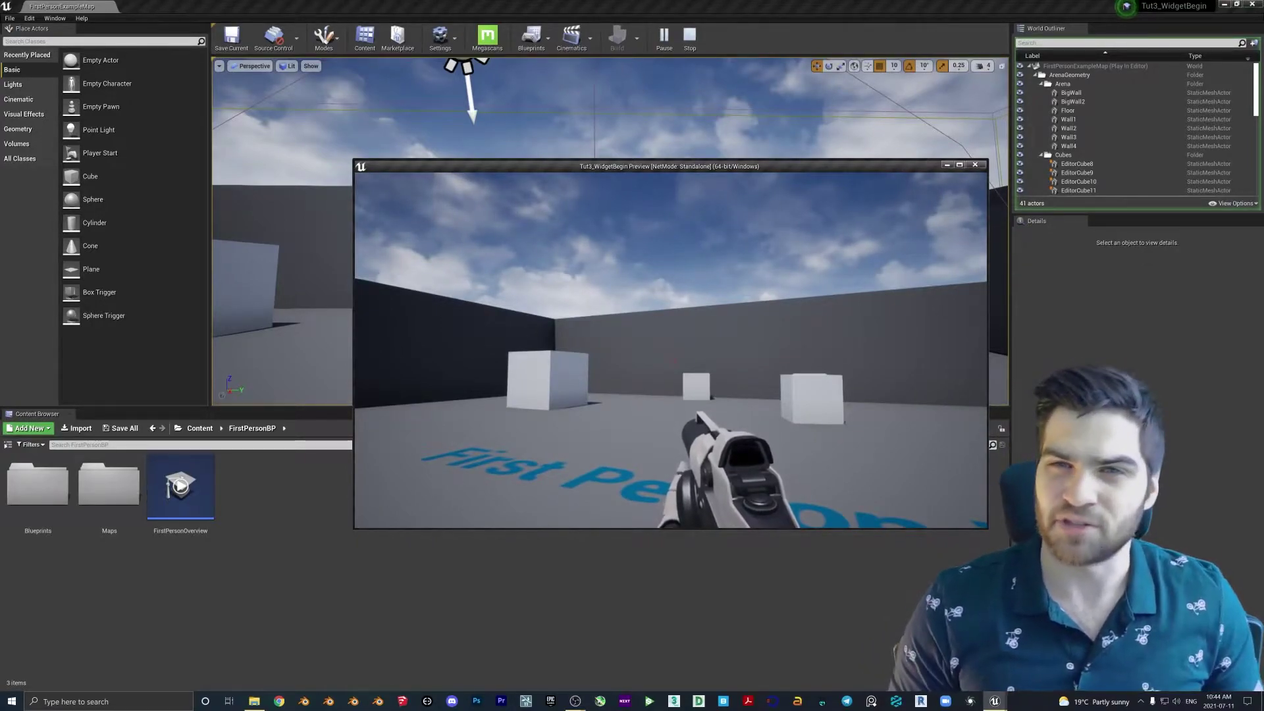
Walk the character forward, end the preview, and fly the editor view past the mannequin.
key("w")
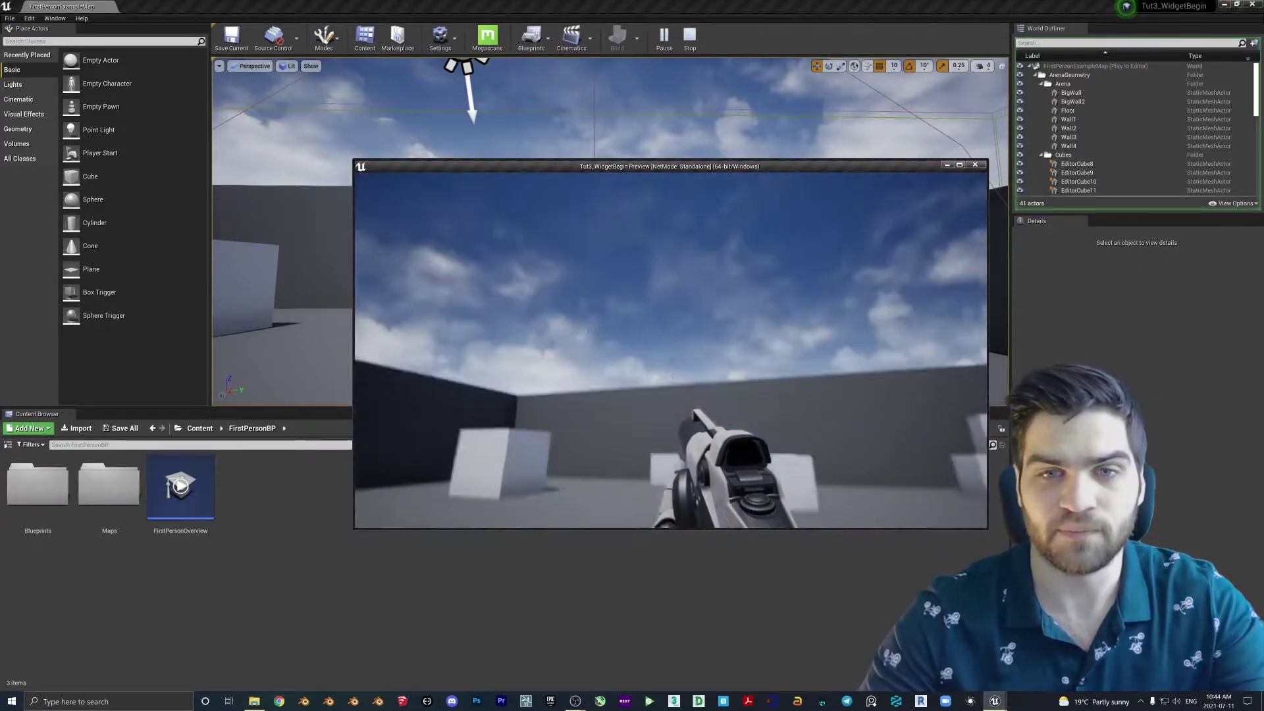
key("Escape")
left_click(683, 38)
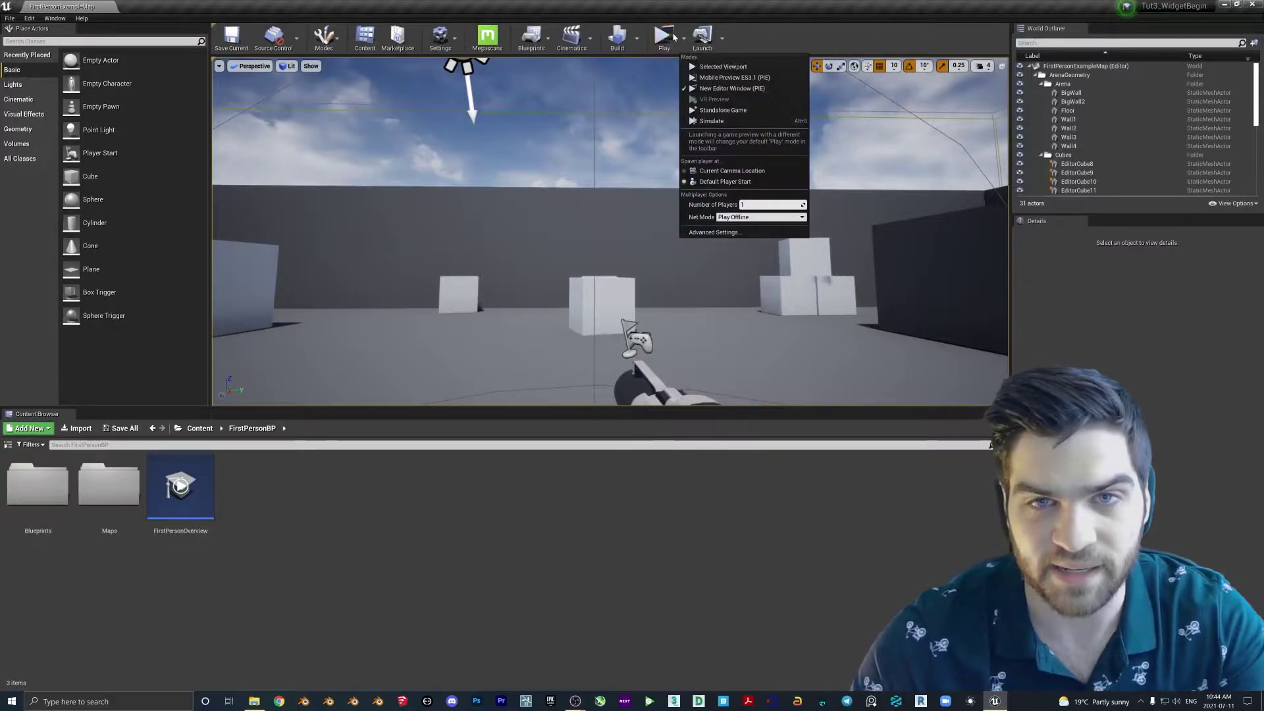
left_click(683, 38)
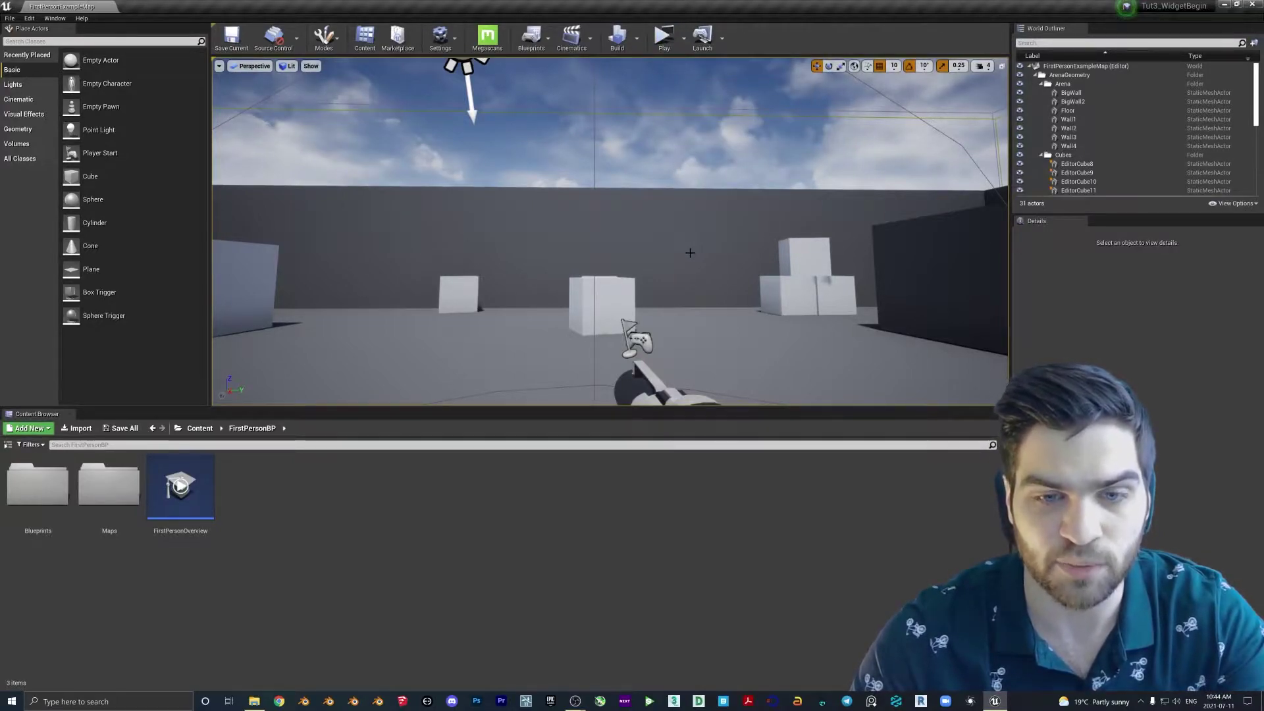
mouse_move(691, 253)
right_mouse_down()
mouse_move(593, 254)
mouse_move(698, 247)
right_mouse_up()
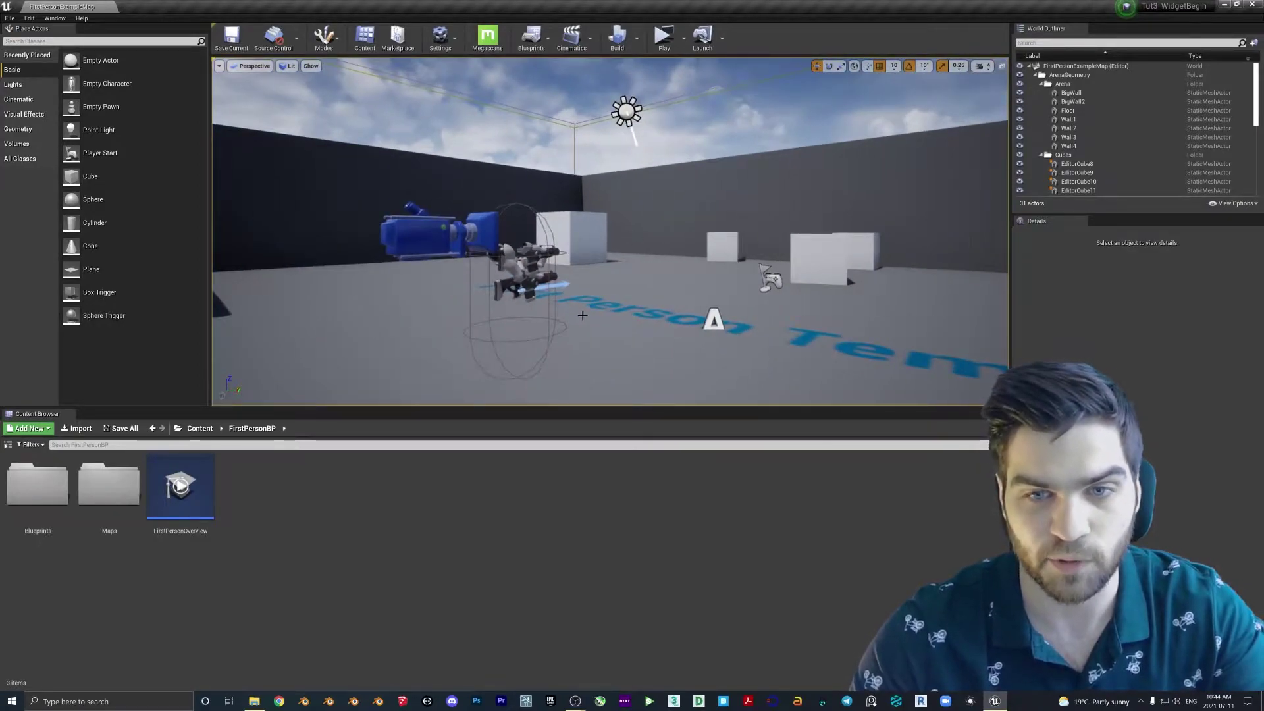
Create a User Interface Widget Blueprint in FirstPersonBP, rename it HelloWorld and save it.
right_click_drag(593, 263, 581, 278)
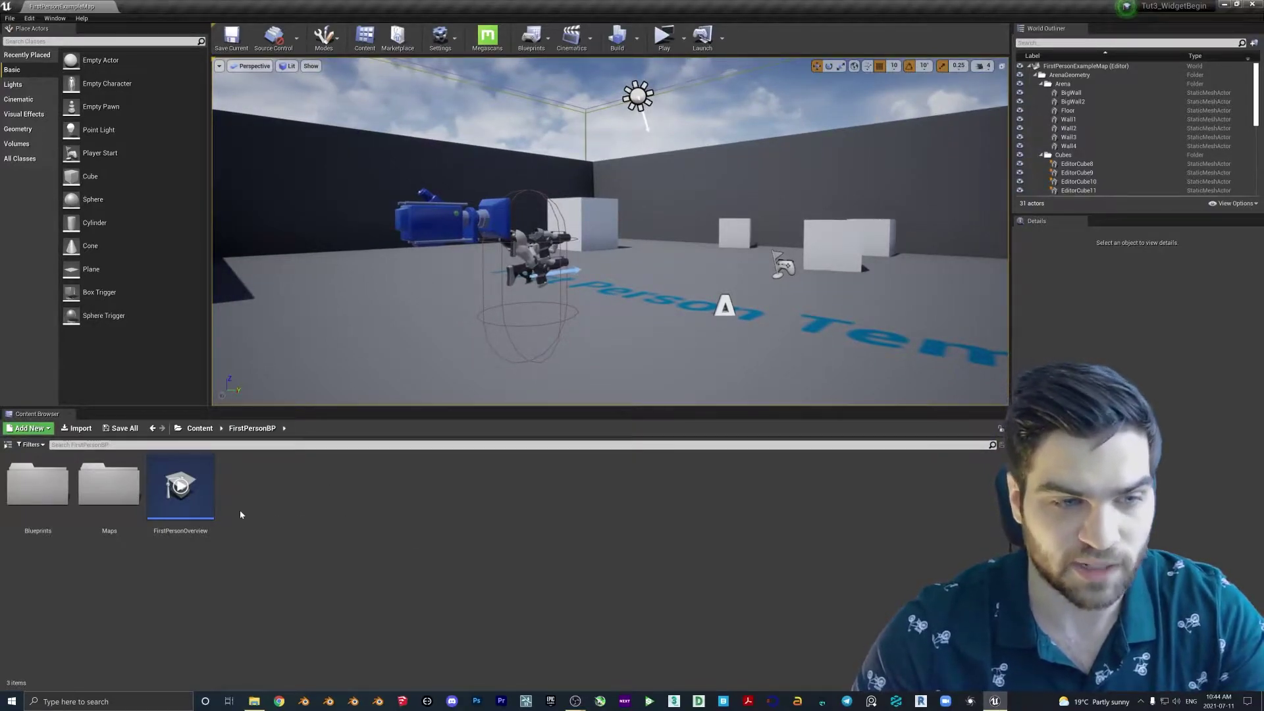
right_click(304, 507)
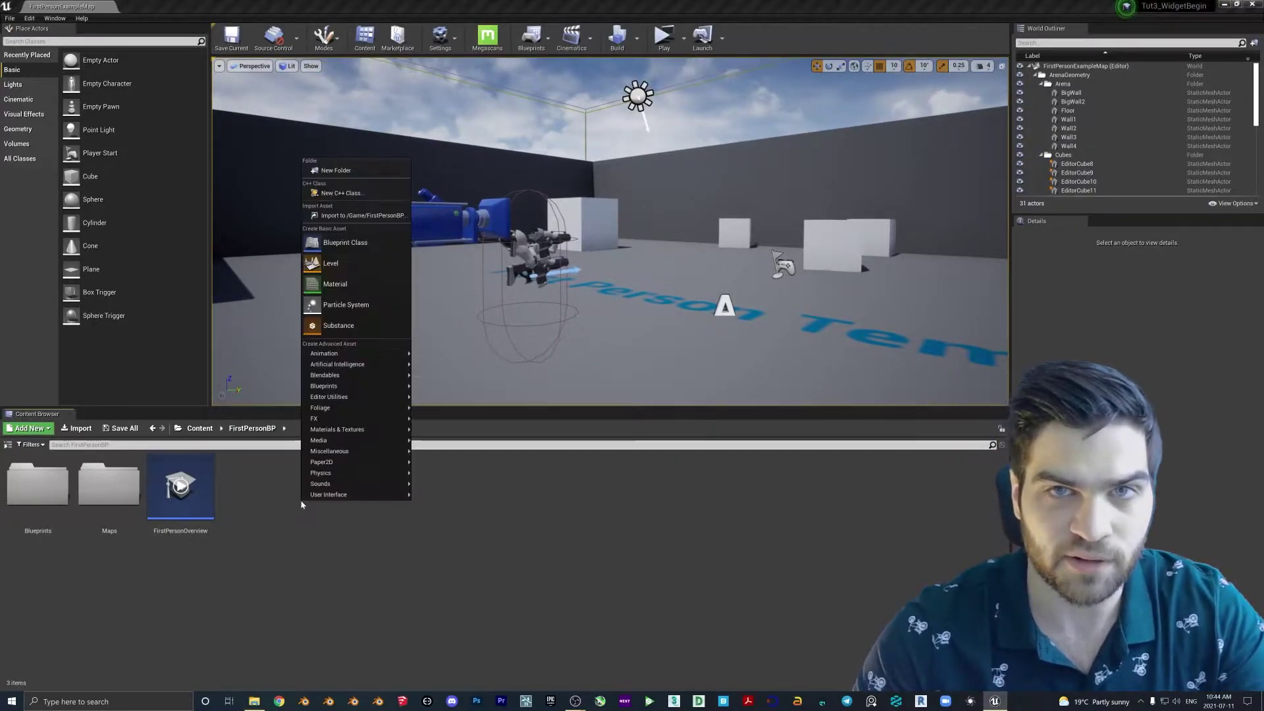
mouse_move(318, 497)
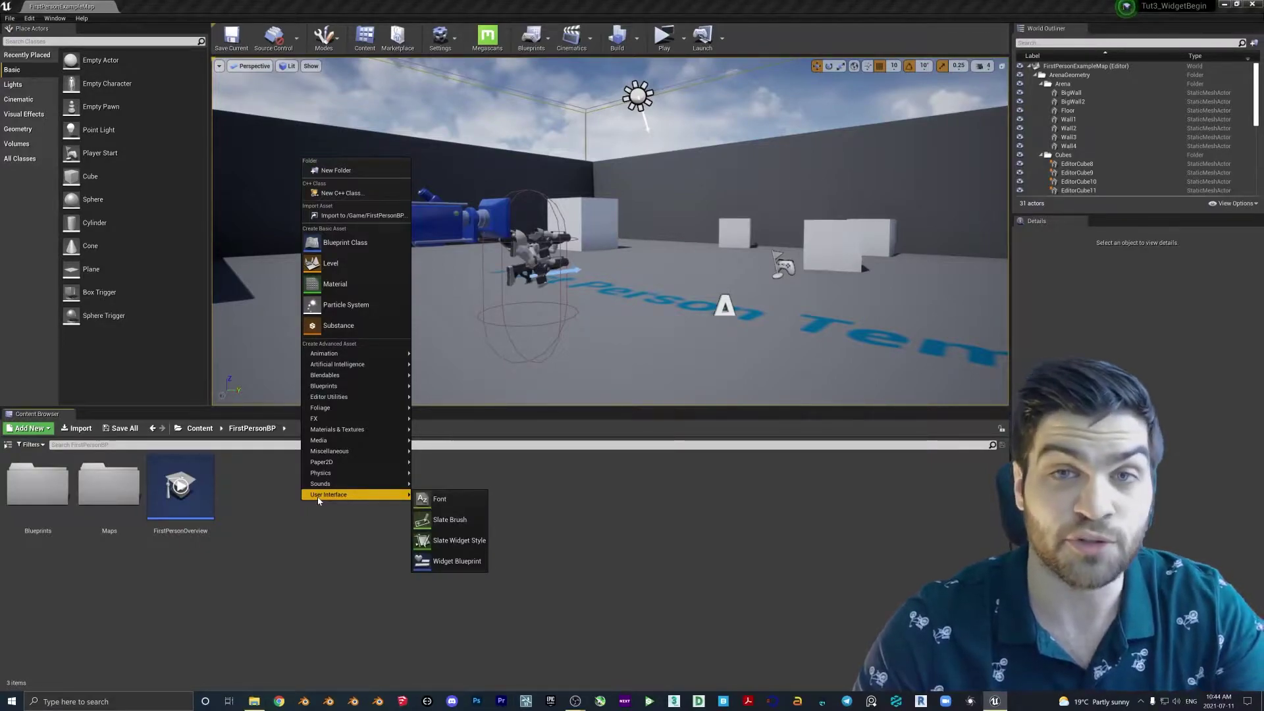
left_click(449, 563)
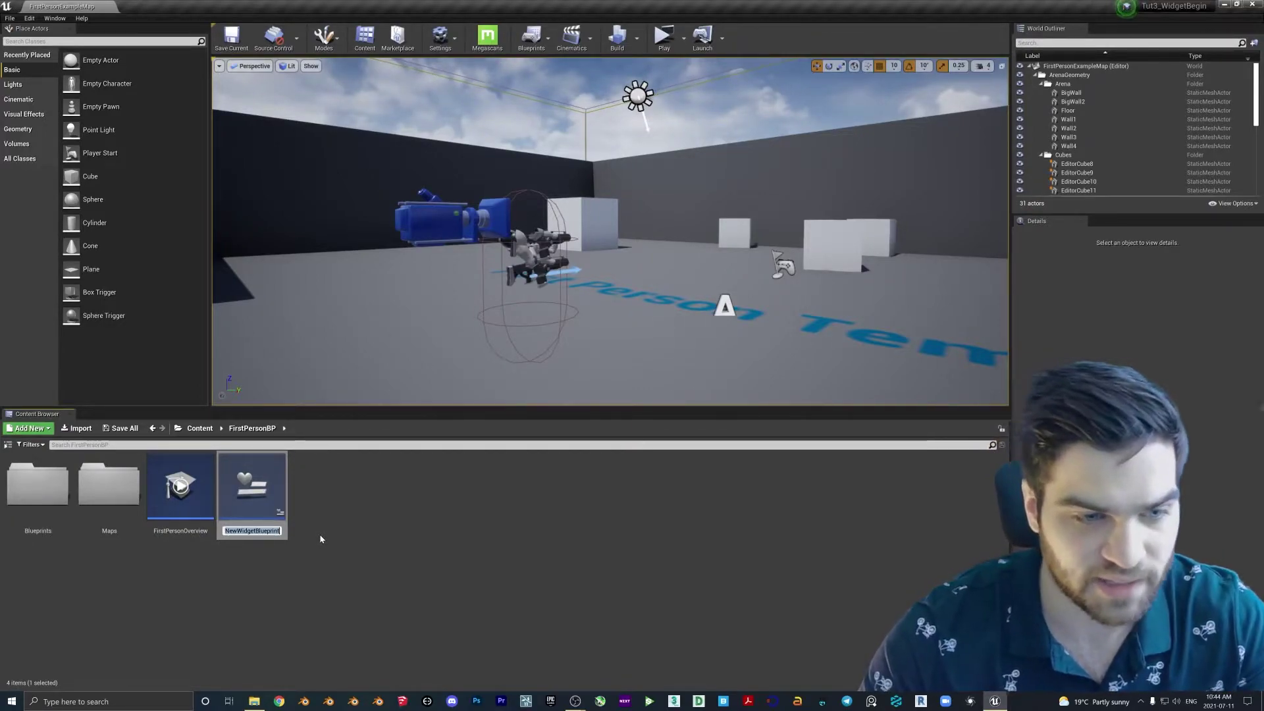
type("HelloWorld")
key("Return")
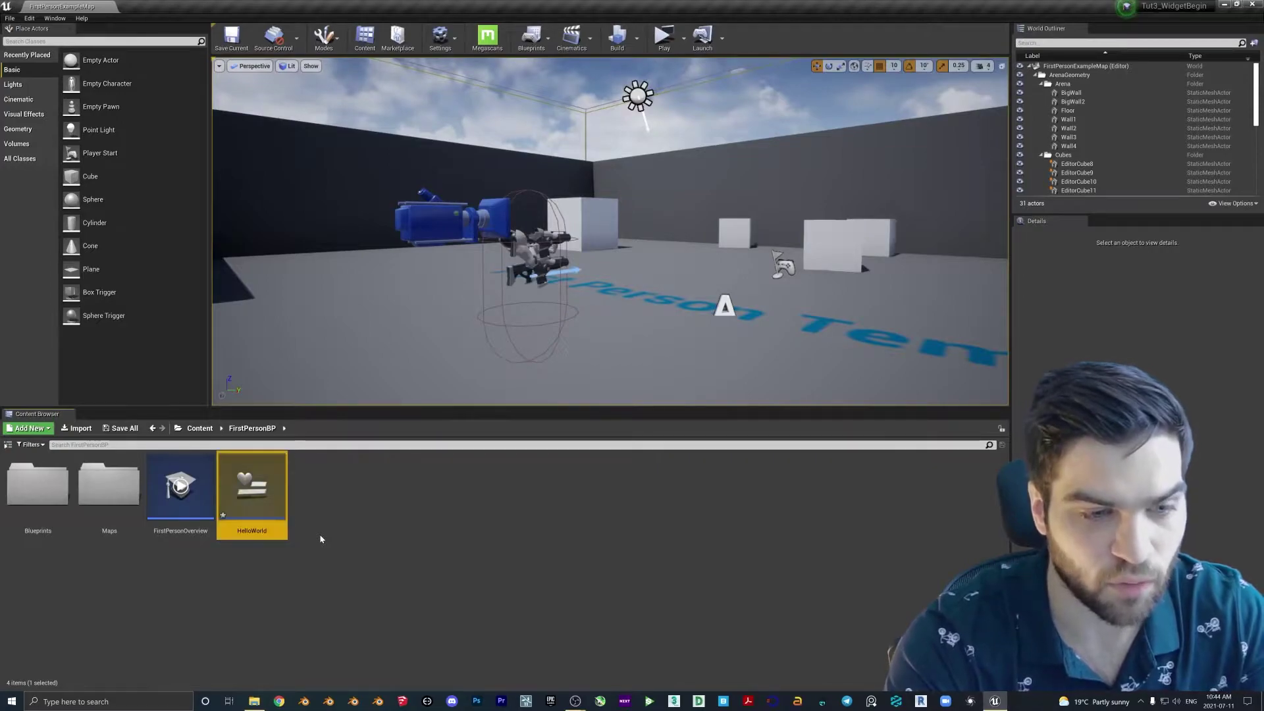
right_click(272, 489)
left_click(308, 309)
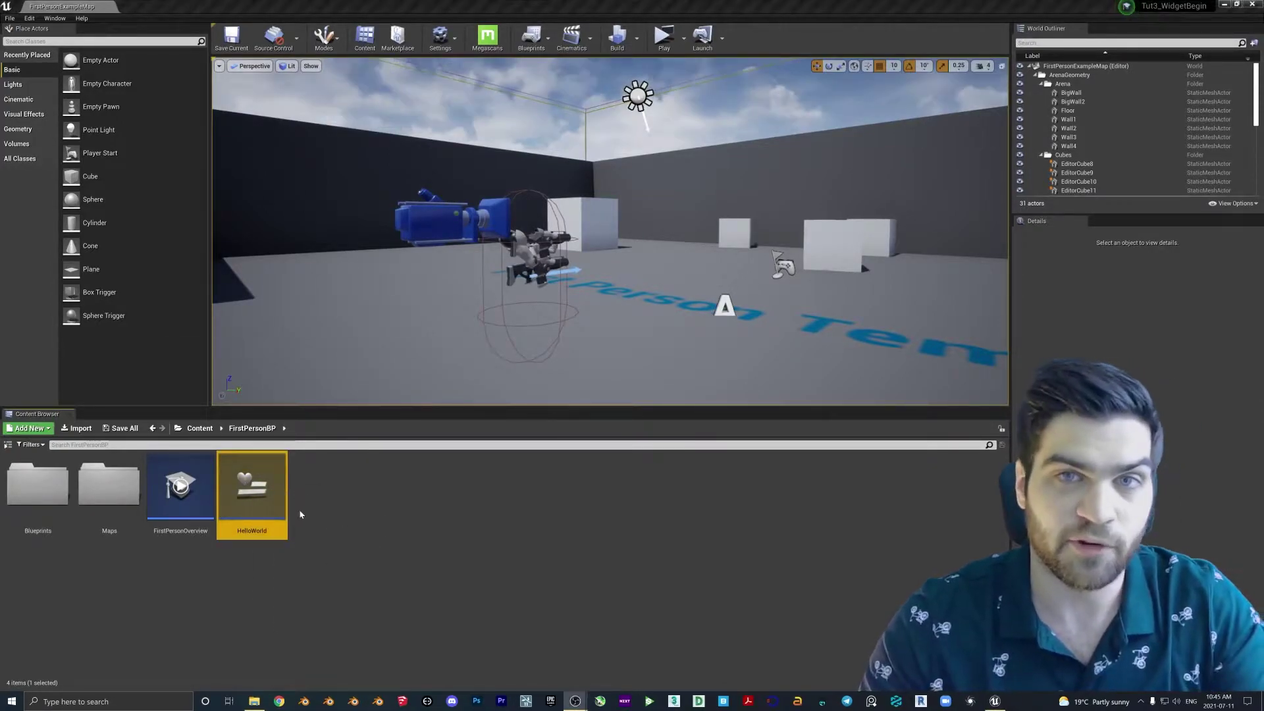
Open HelloWorld in the widget Designer and maximize the editor window.
double_click(251, 488)
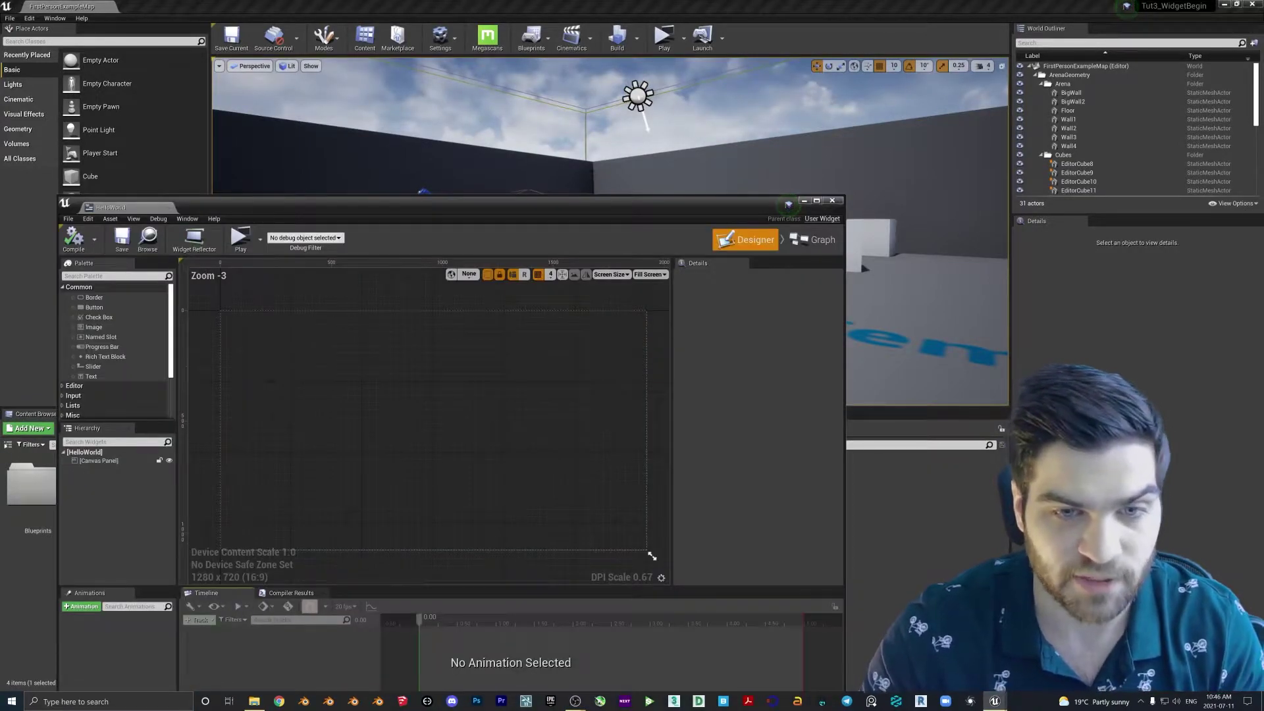
left_click_drag(530, 196, 569, 138)
double_click(569, 140)
right_click_drag(500, 255, 631, 301)
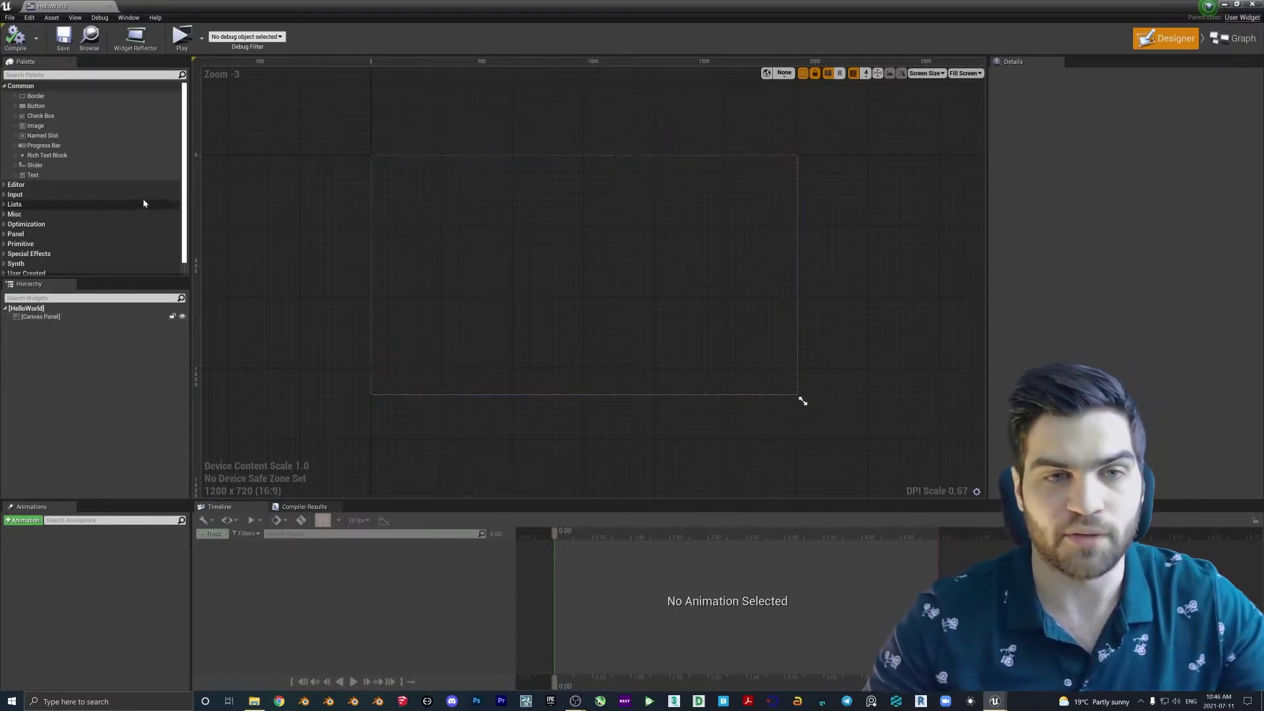
Expand and collapse the Palette categories, then go to the Search Palette box.
left_click(15, 184)
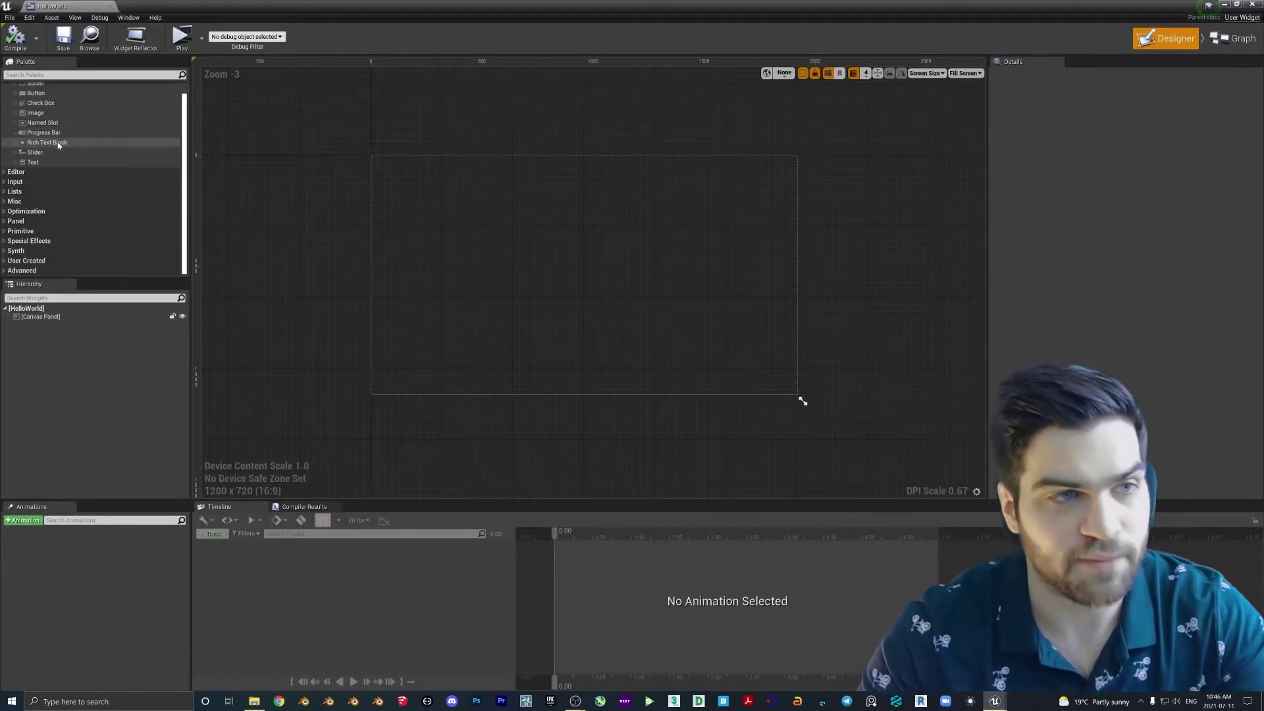
left_click(4, 175)
left_click(4, 184)
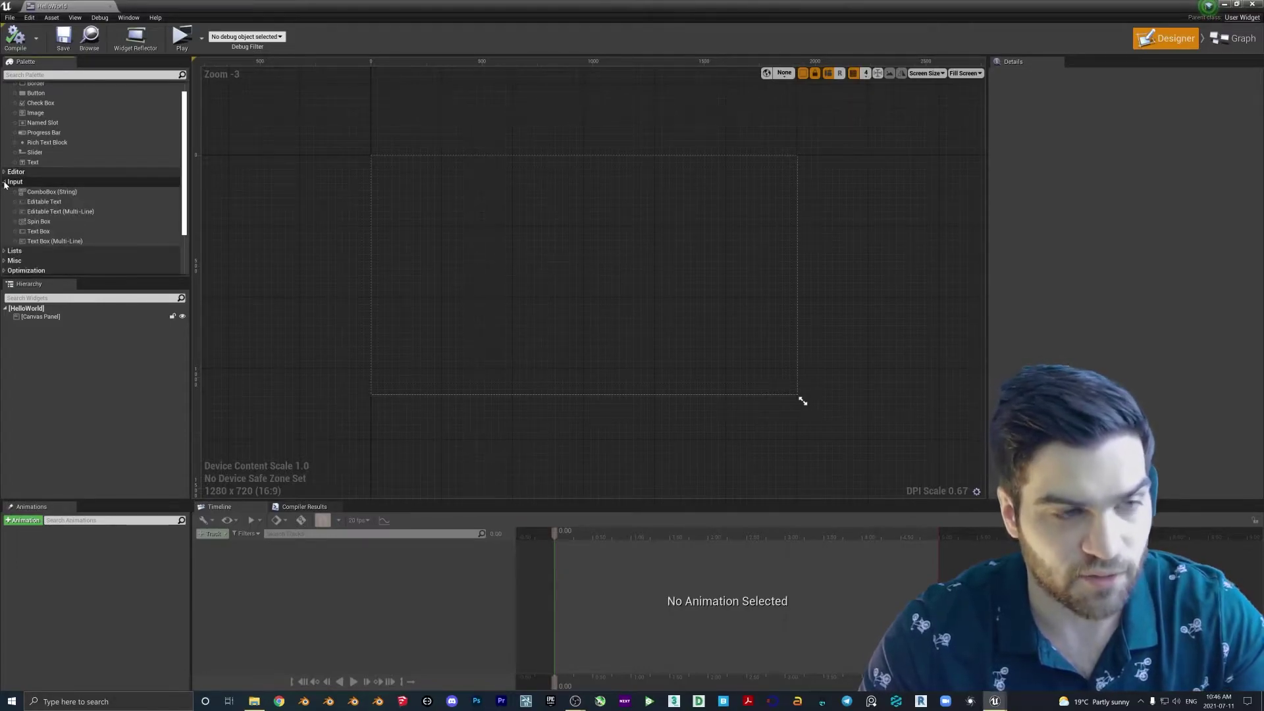
scroll(38, 211, "down", 3)
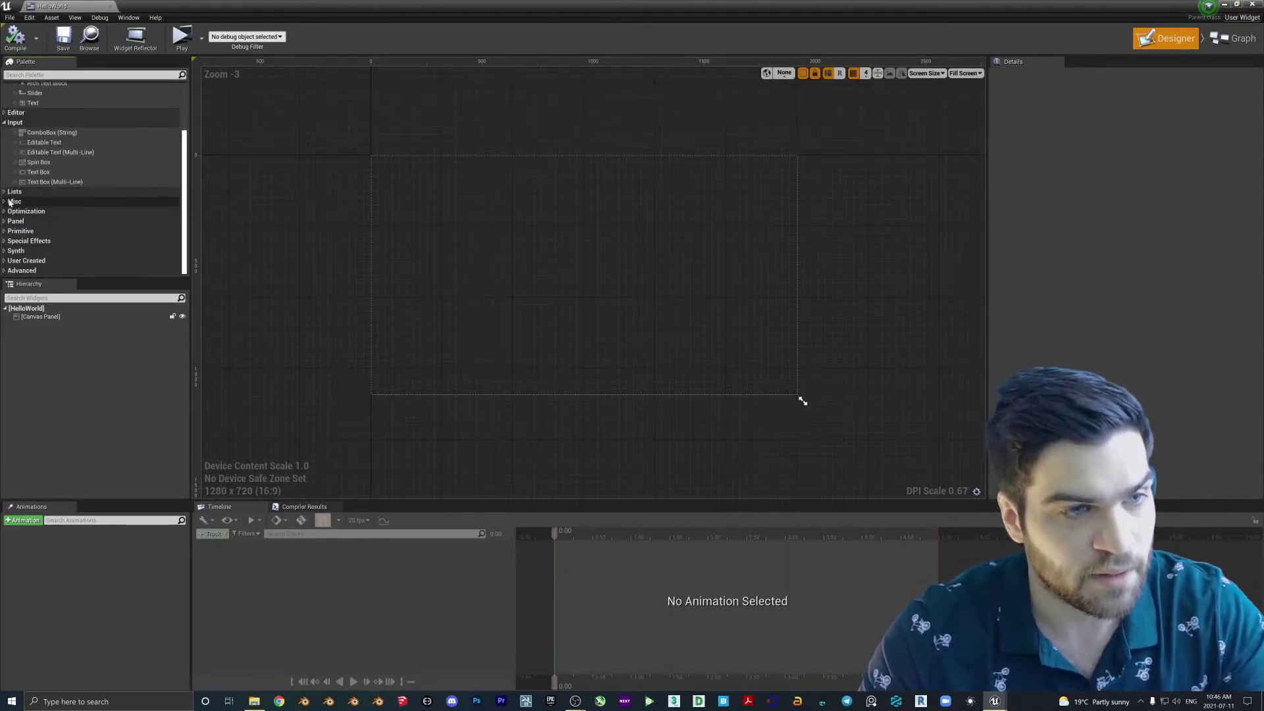
left_click(7, 125)
scroll(7, 127, "up", 1)
left_click(92, 75)
Search 'hori', add a Horizontal Box to the Canvas Panel and stretch it over the frame.
type("hori")
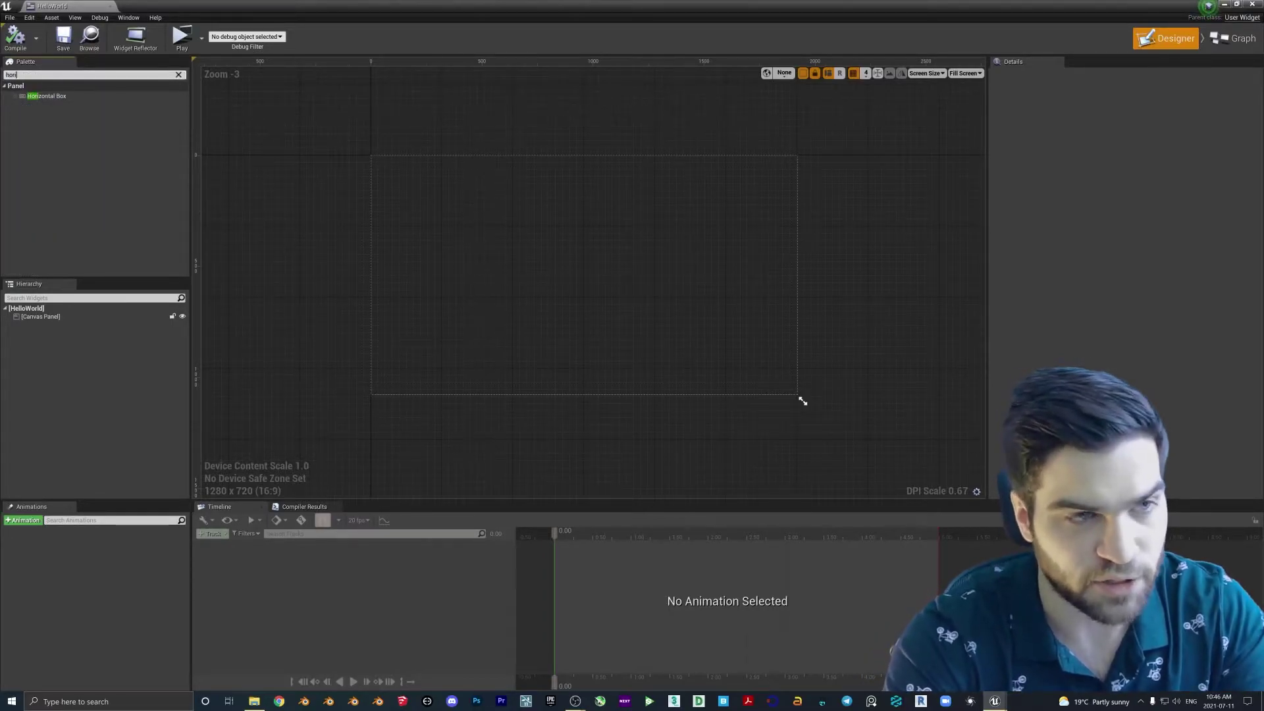
left_click_drag(46, 96, 50, 319)
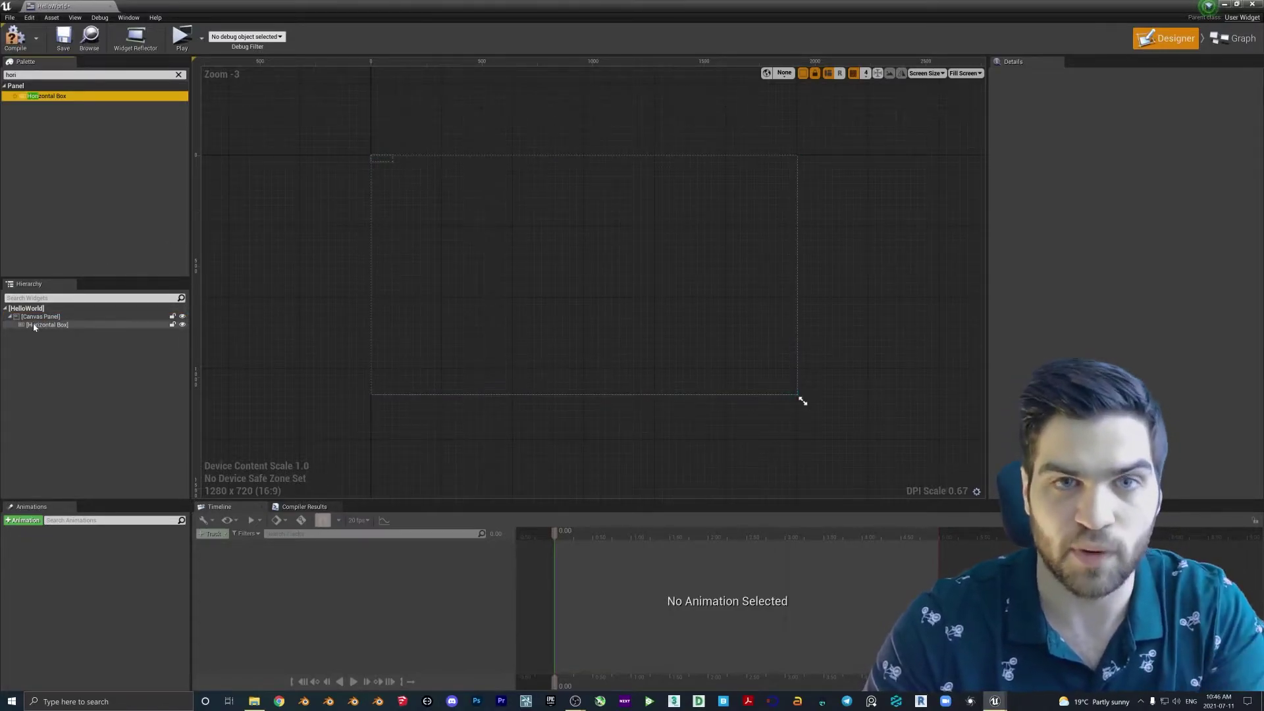
left_click(386, 162)
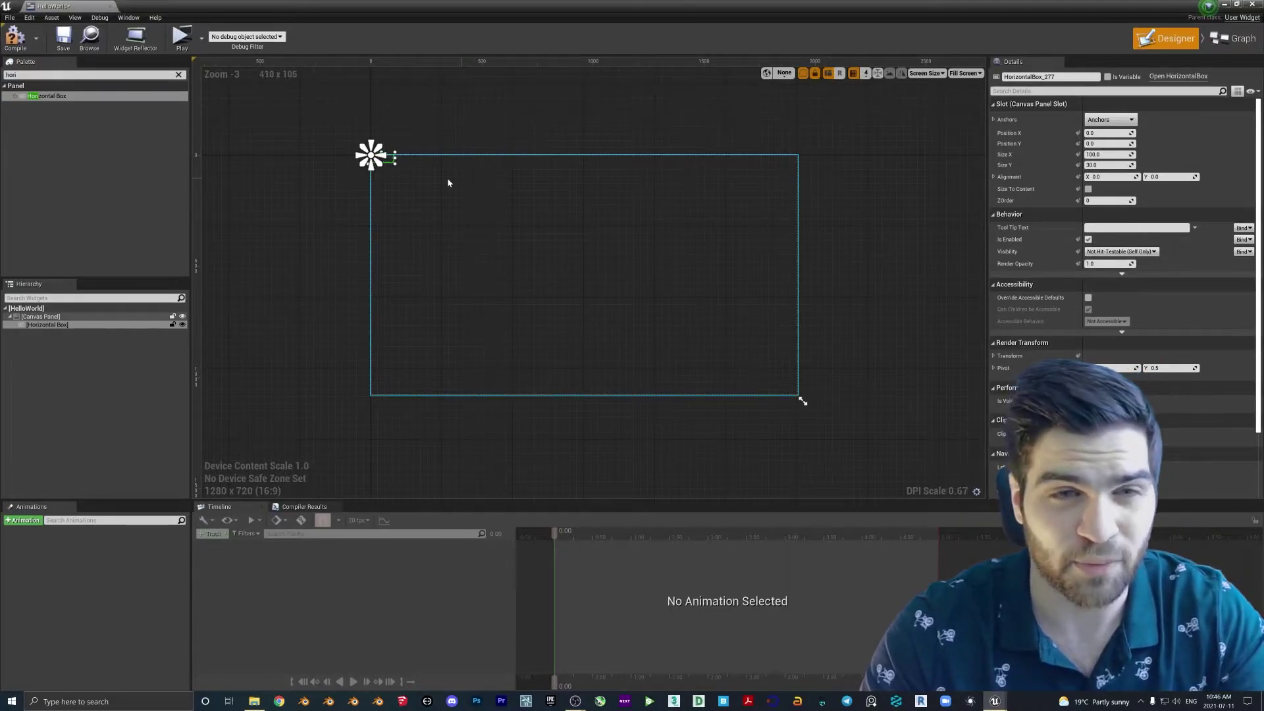
left_click_drag(396, 163, 802, 399)
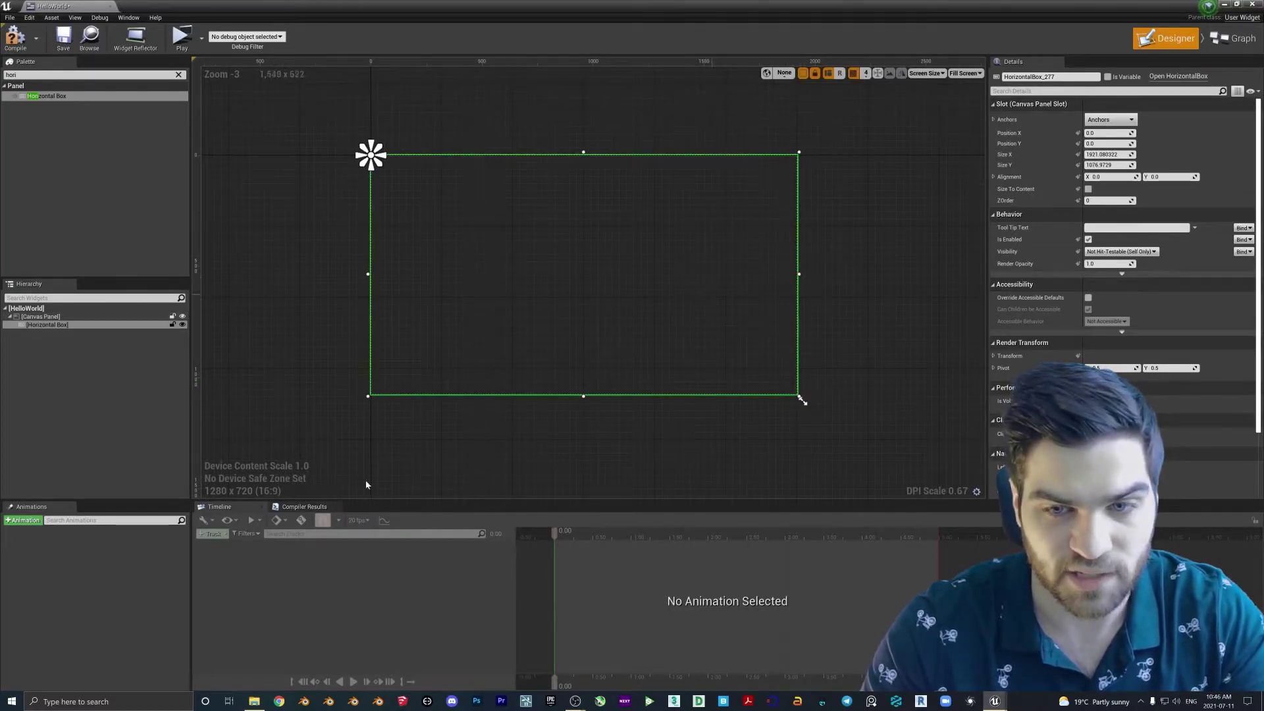
Place a Text block in the Horizontal Box, set Size to Fill and centre it both ways.
type("text")
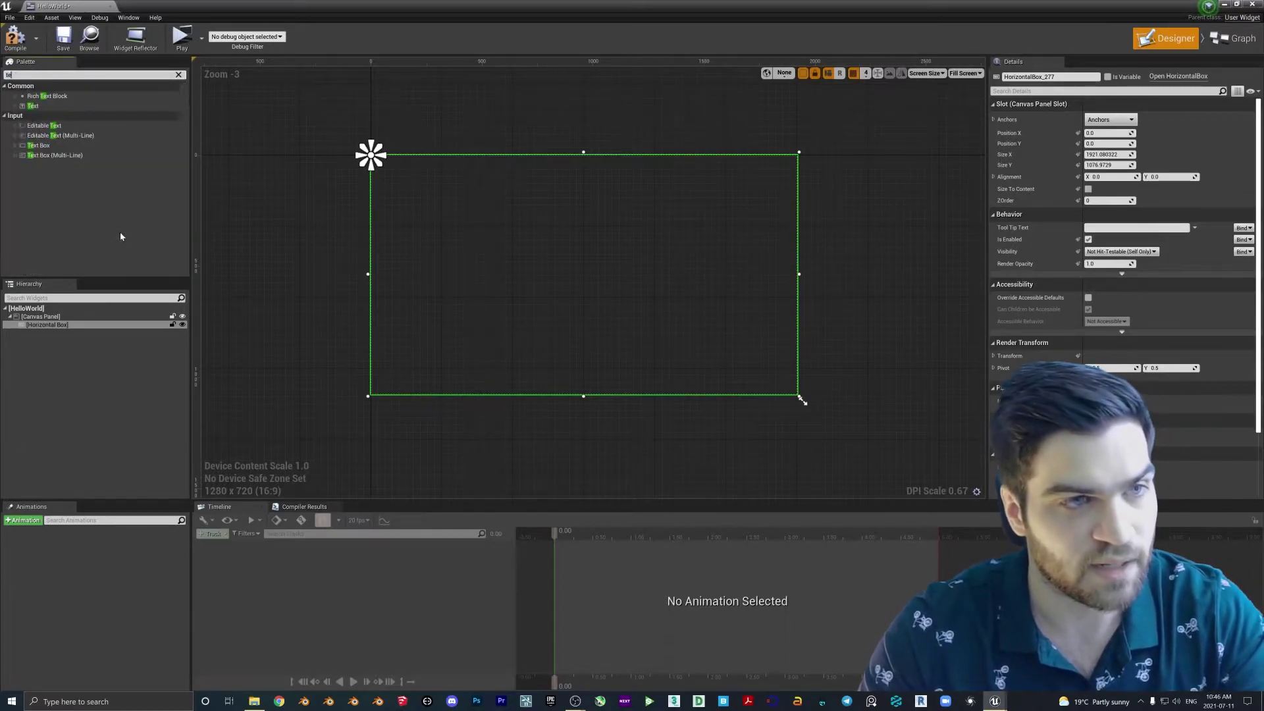
left_click(39, 107)
left_click_drag(38, 110, 57, 330)
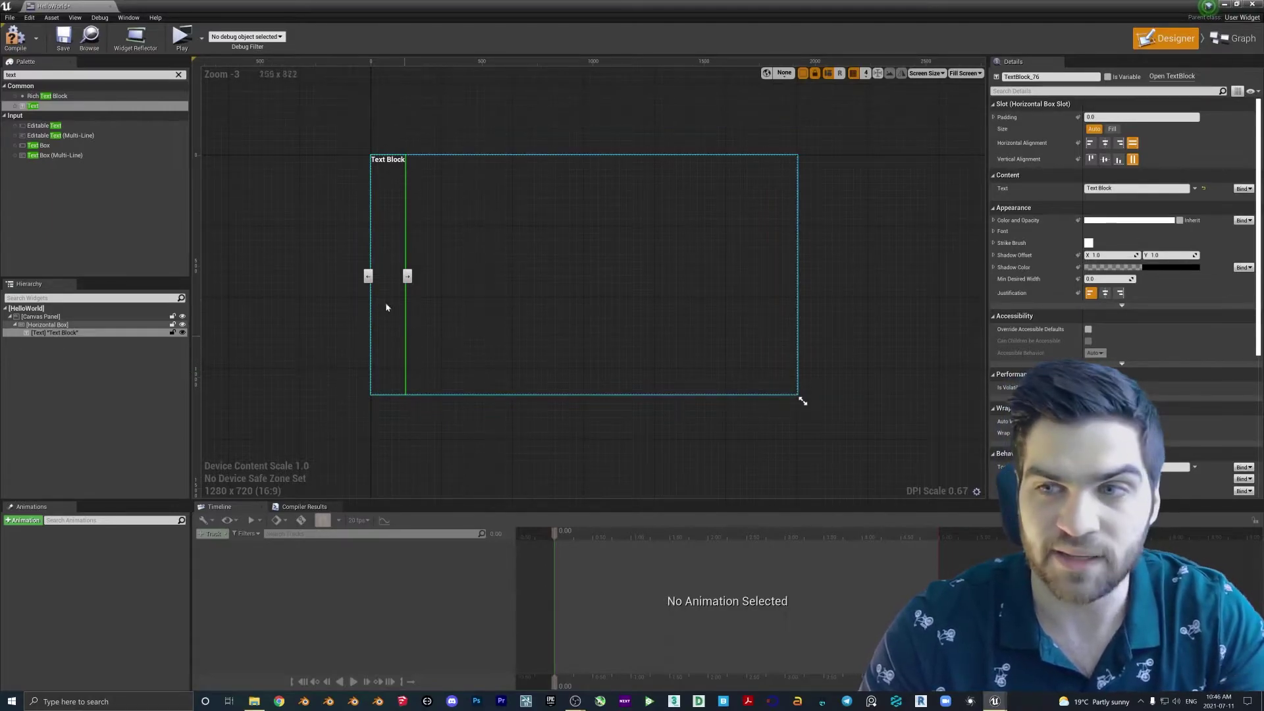
left_click(52, 327)
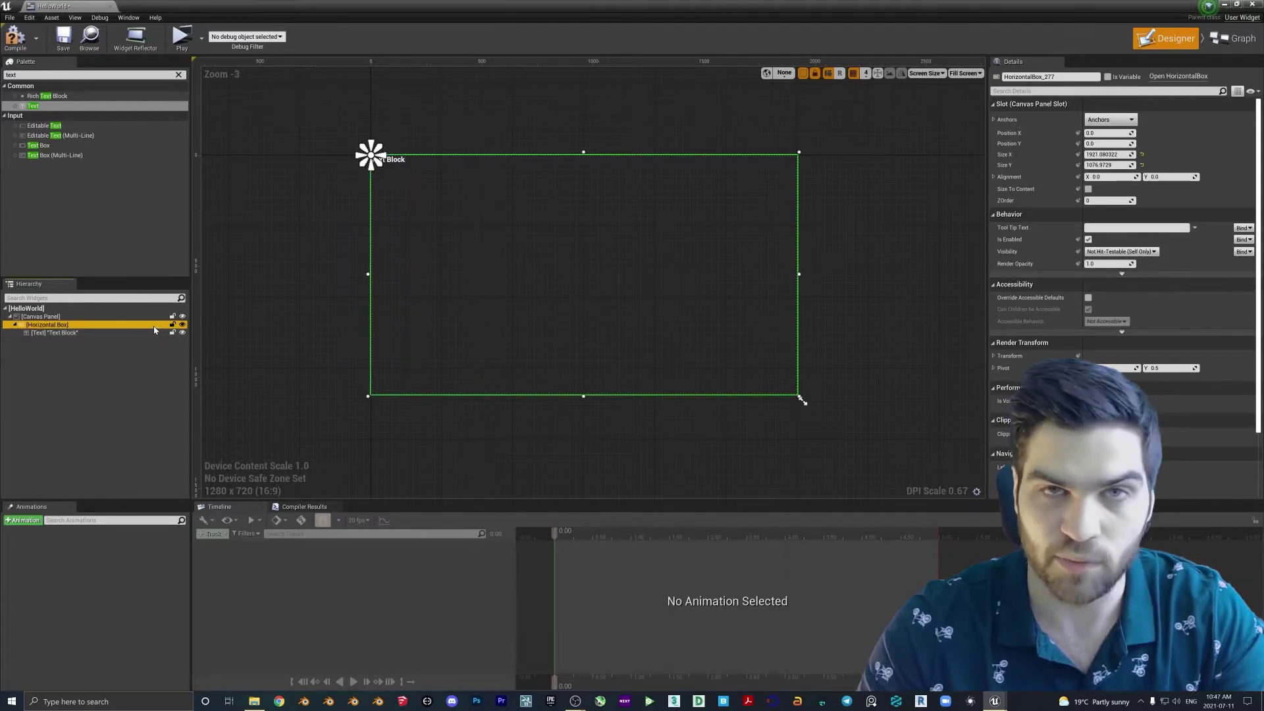
left_click(17, 332)
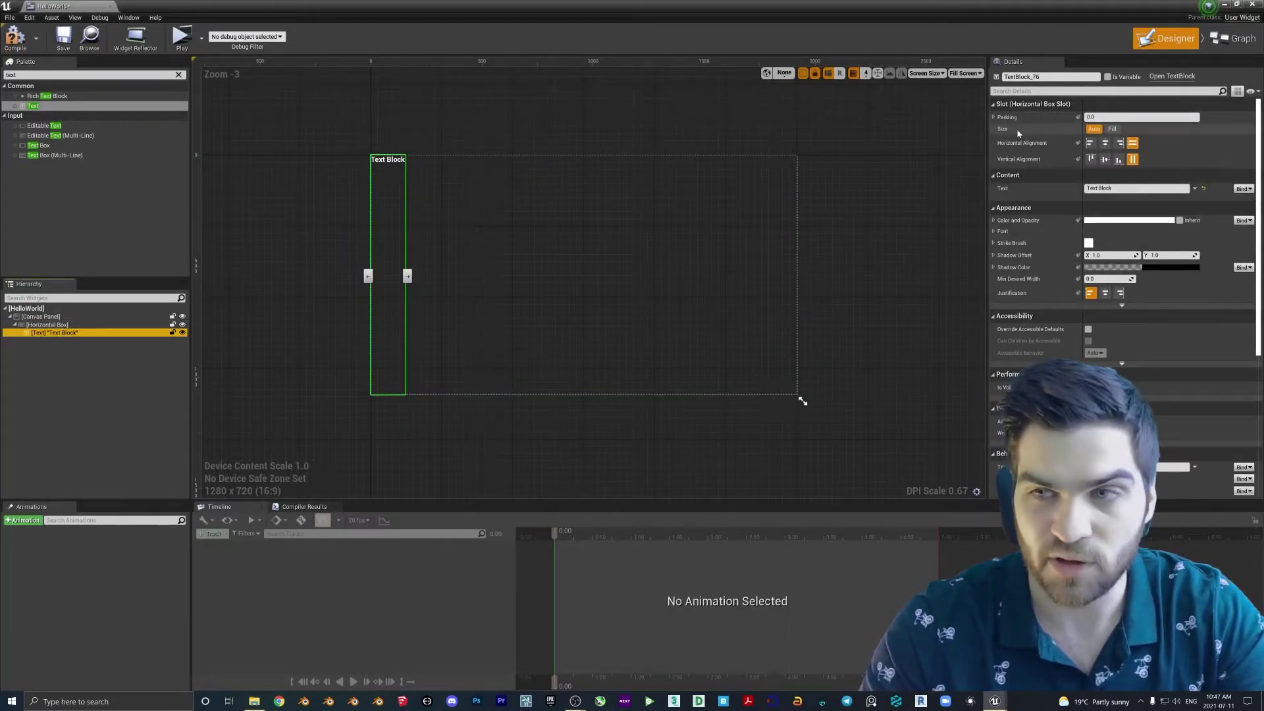
left_click(1113, 129)
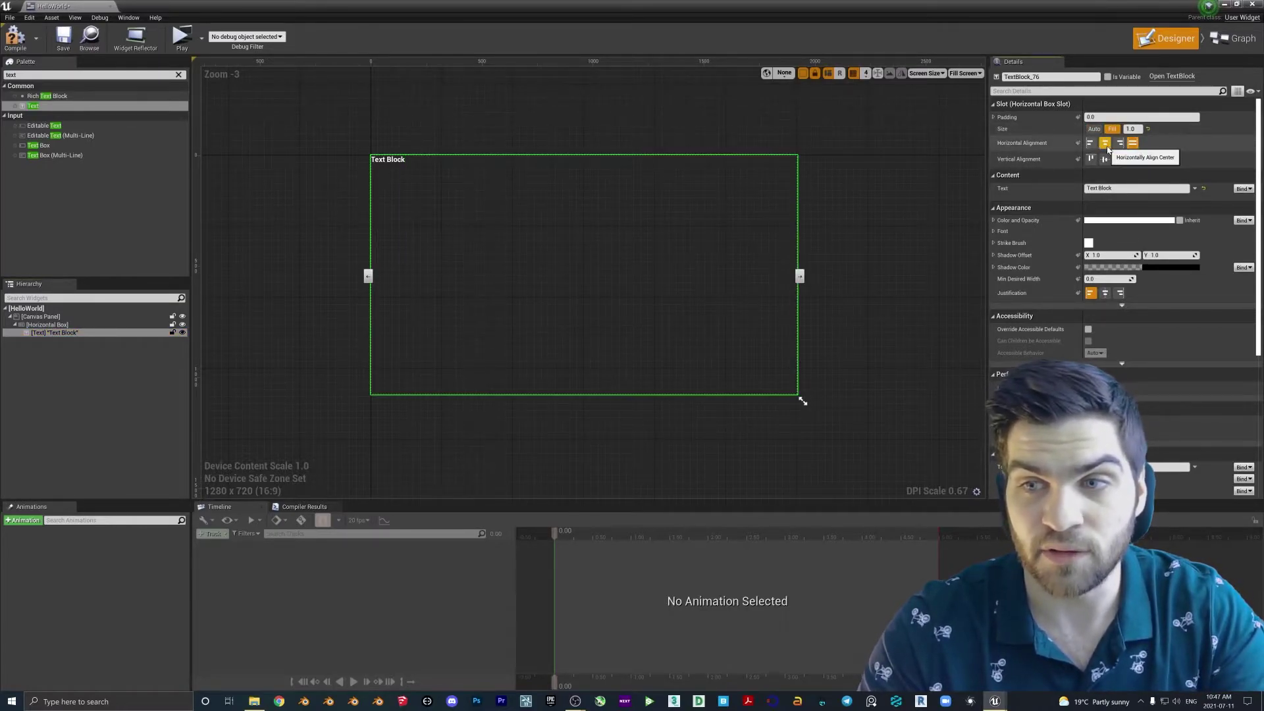
left_click(1107, 143)
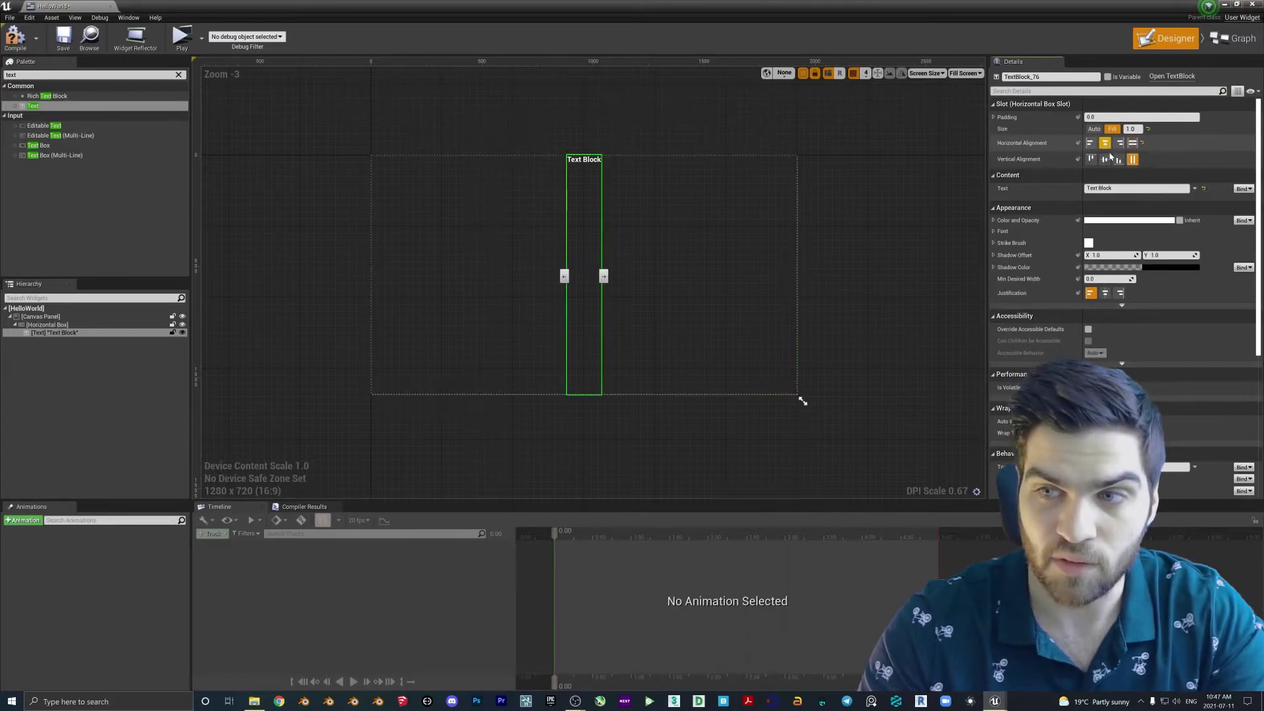
left_click(1107, 160)
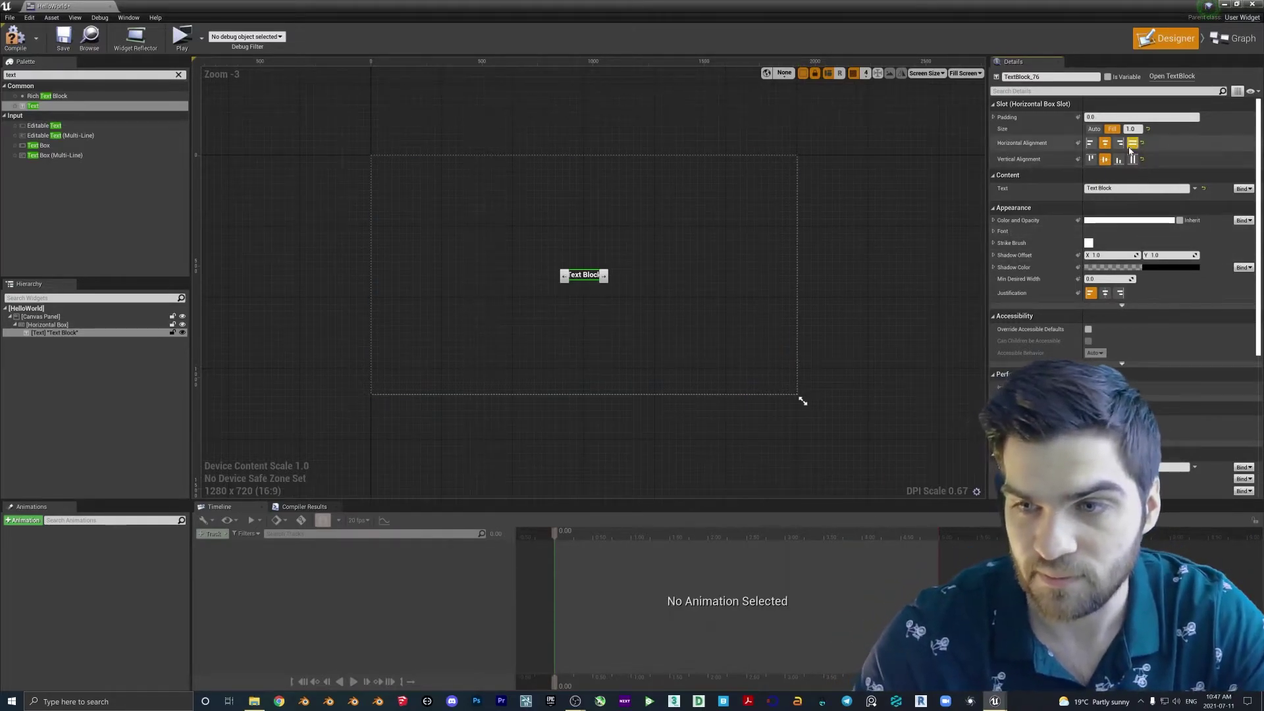
Set the font size to 80 and the text to 'Hello World', then compile and save.
left_click(1047, 231)
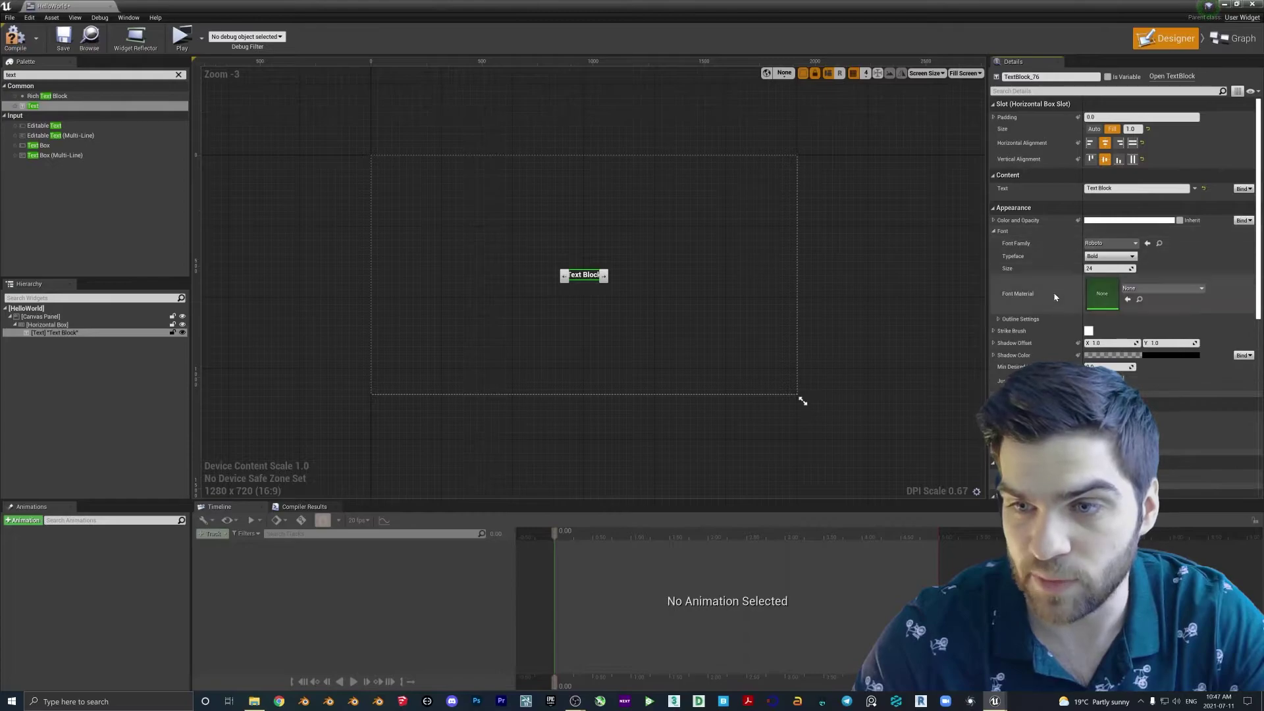
left_click(1109, 268)
type("8")
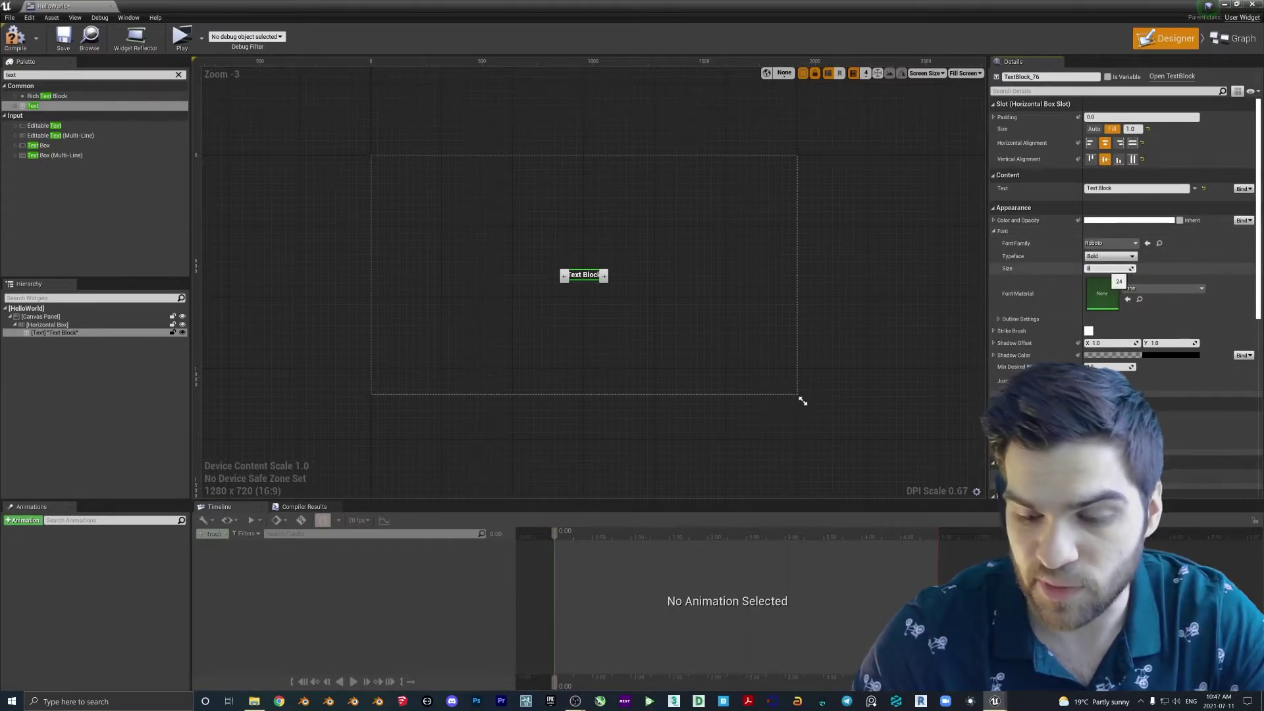
type("0")
key("Return")
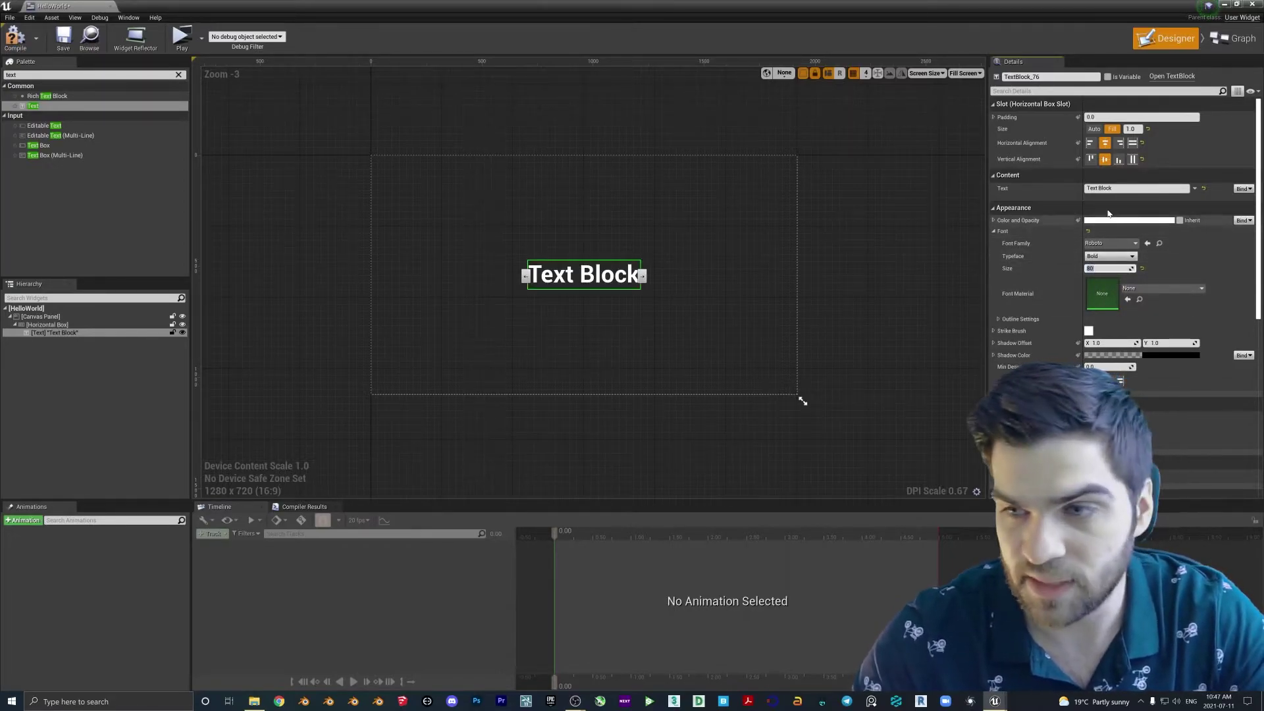
left_click(1137, 188)
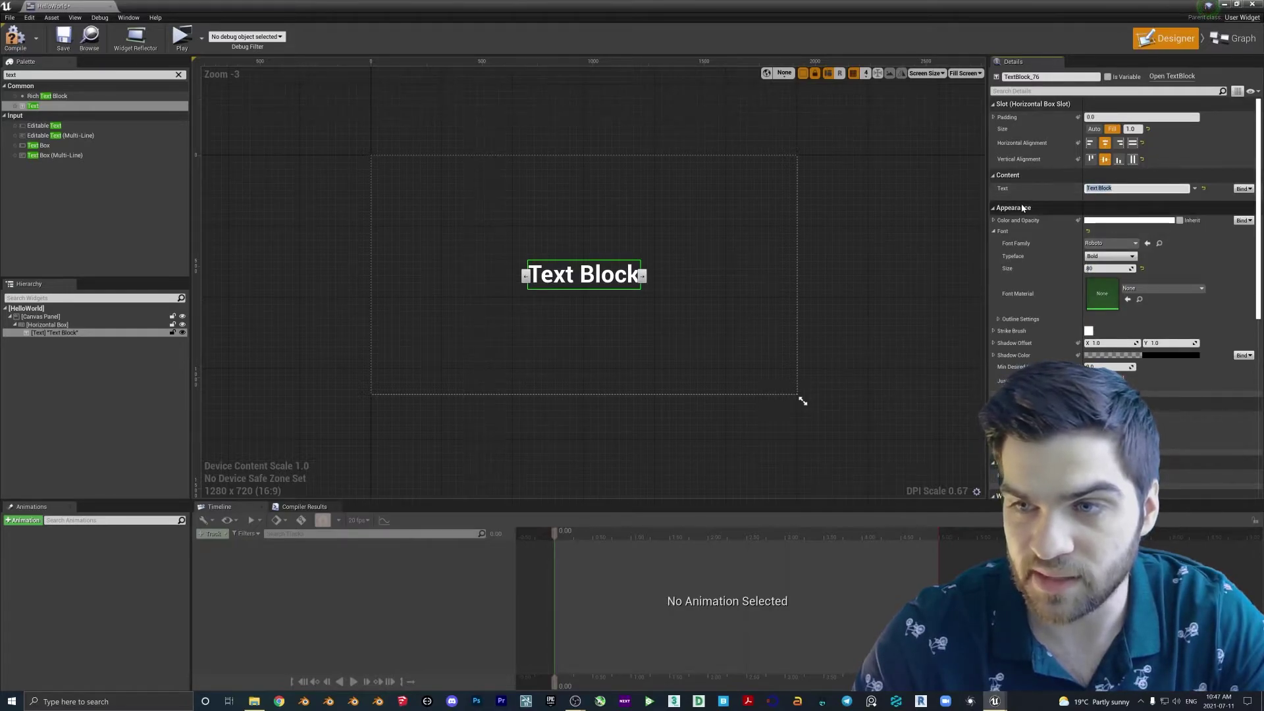
type("Hello ")
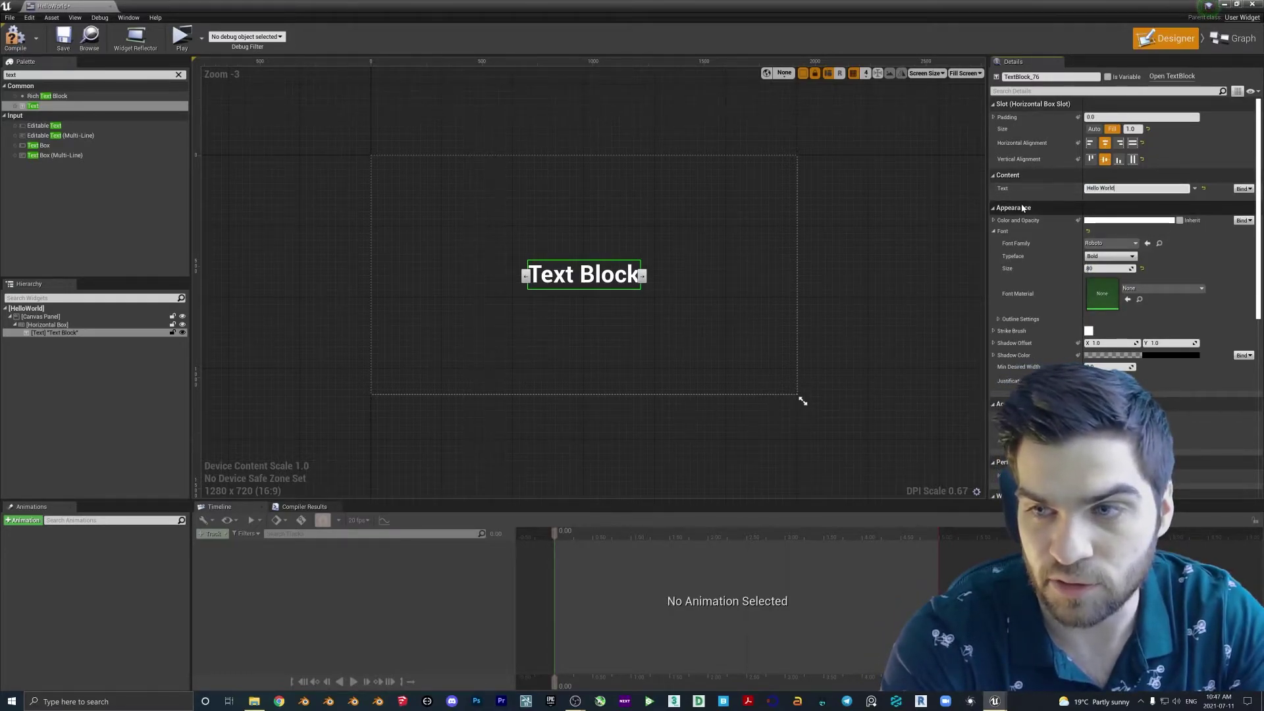
type("World")
left_click(801, 294)
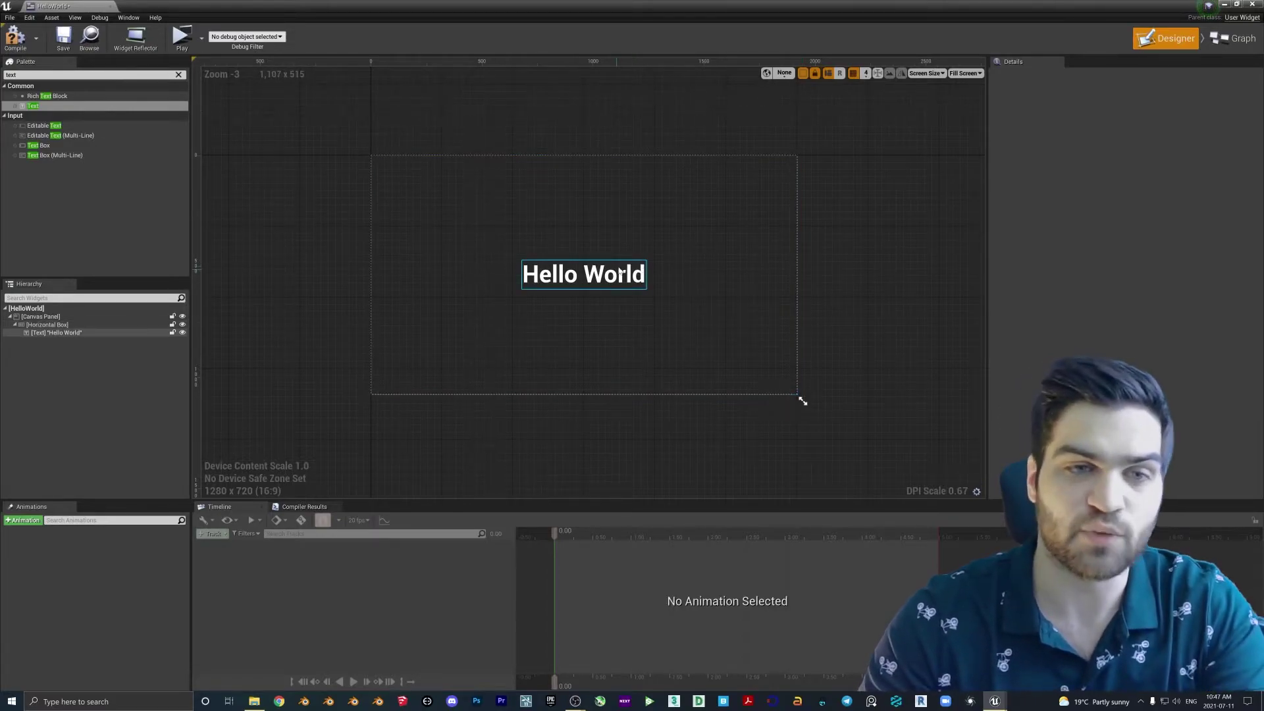
left_click(21, 43)
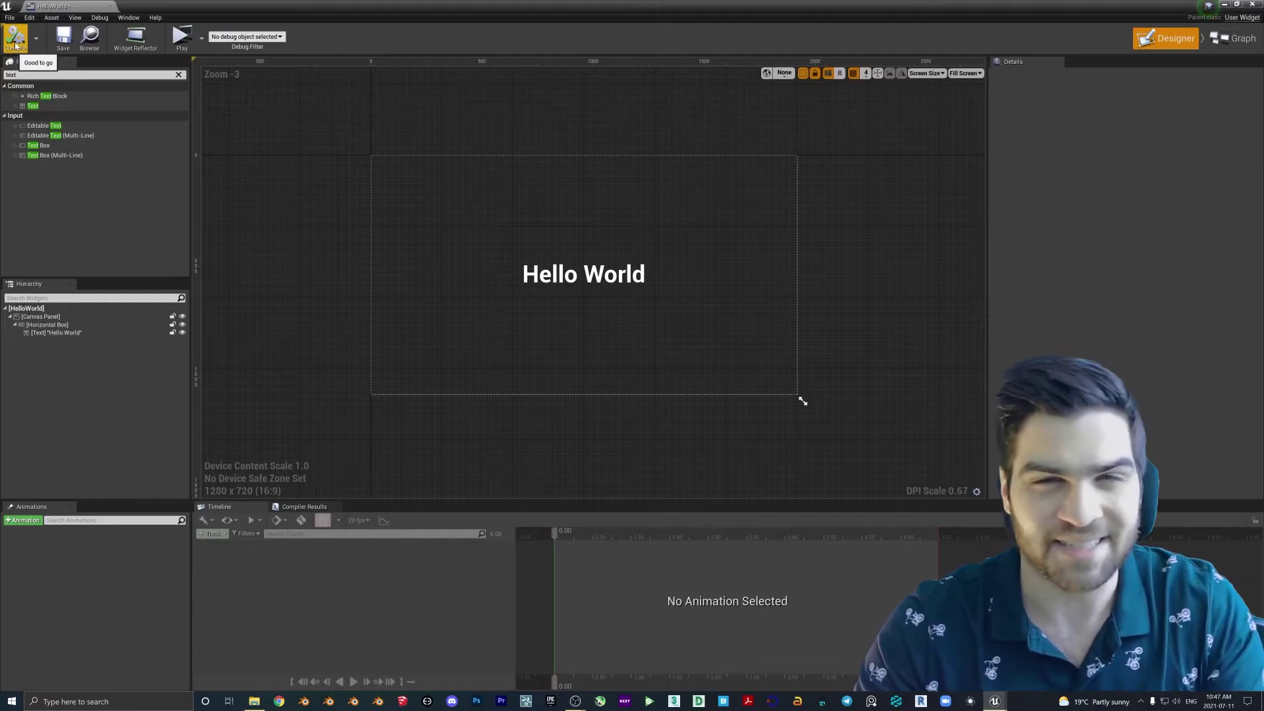
left_click(64, 40)
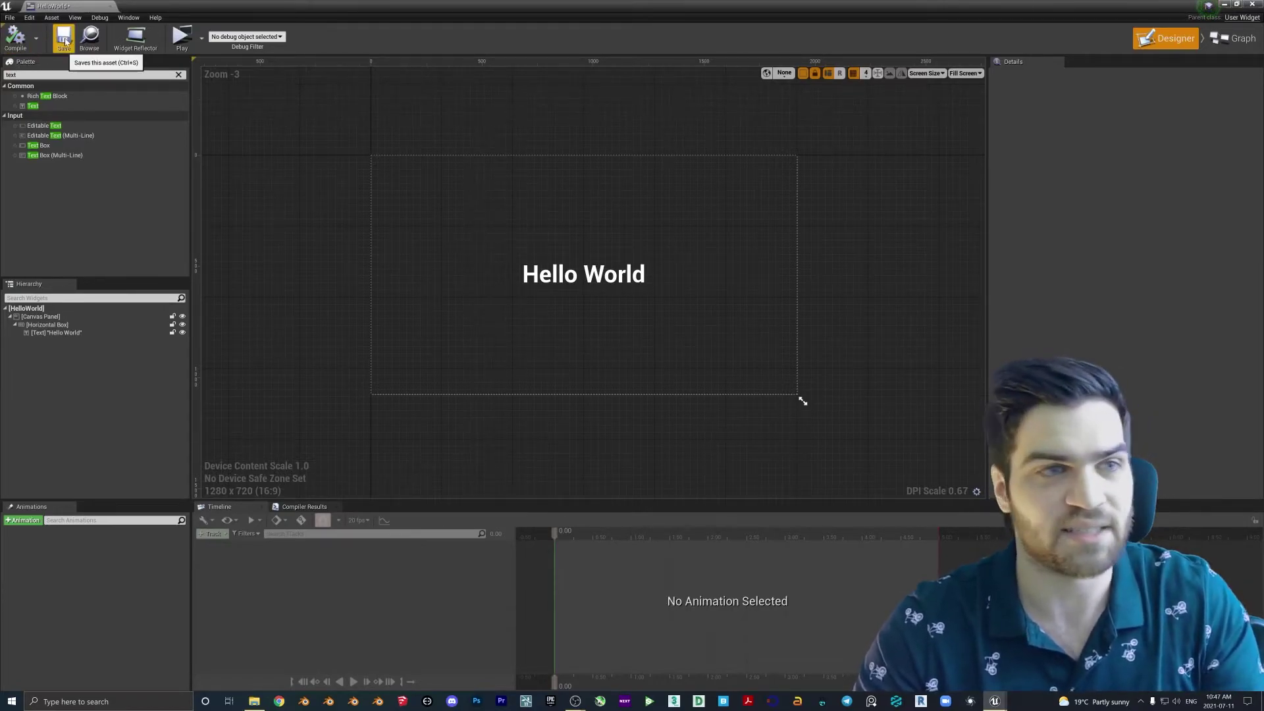
Close the widget editor and open the Level Blueprint for FirstPersonExampleMap.
left_click(1255, 5)
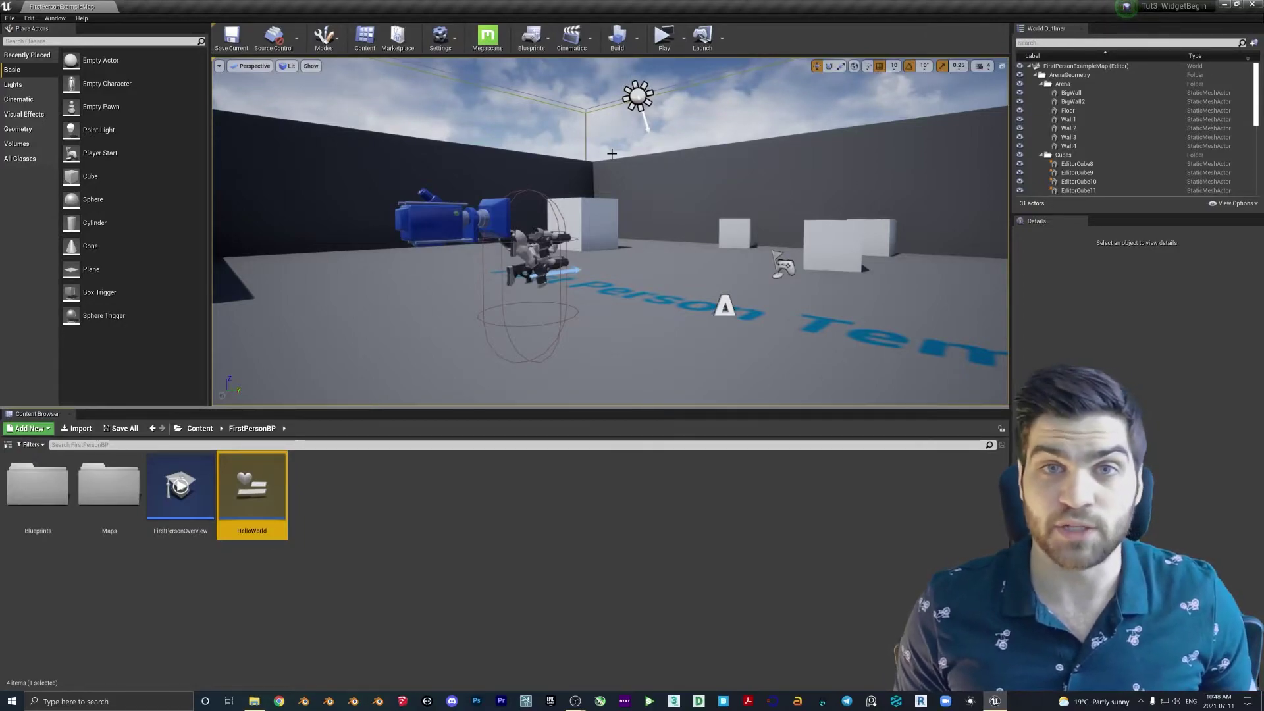
left_click(536, 48)
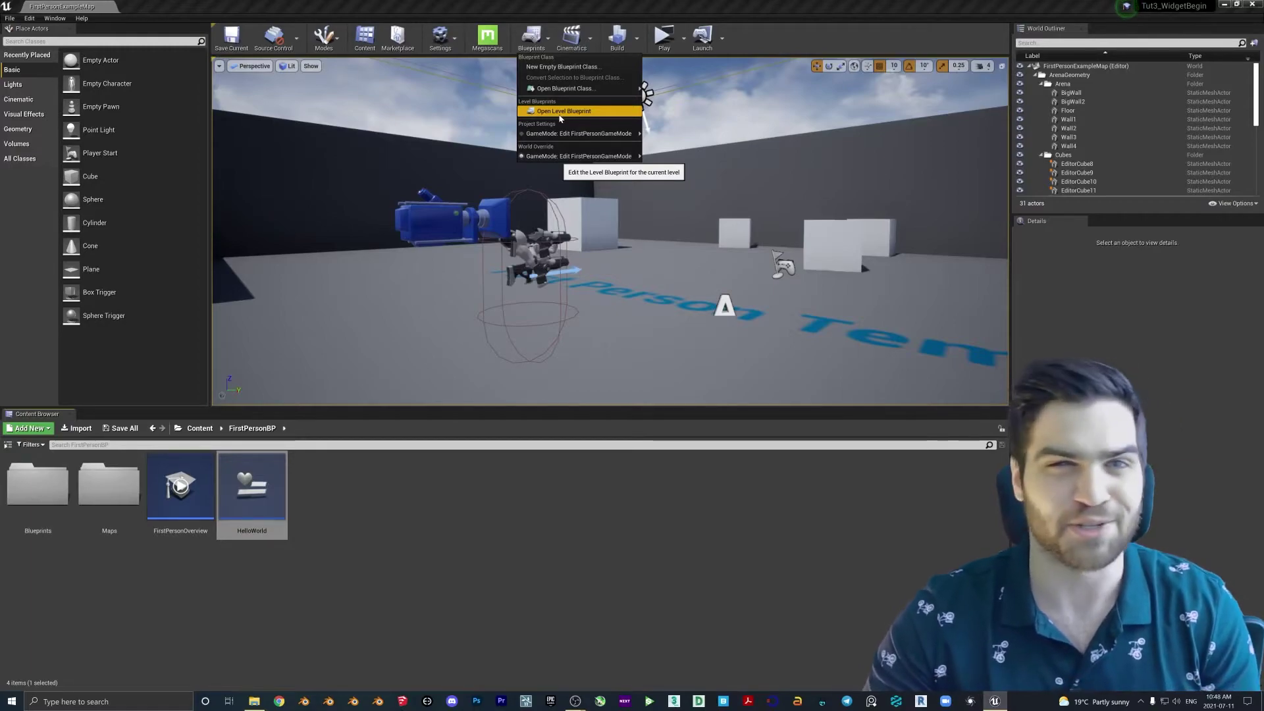
left_click(560, 111)
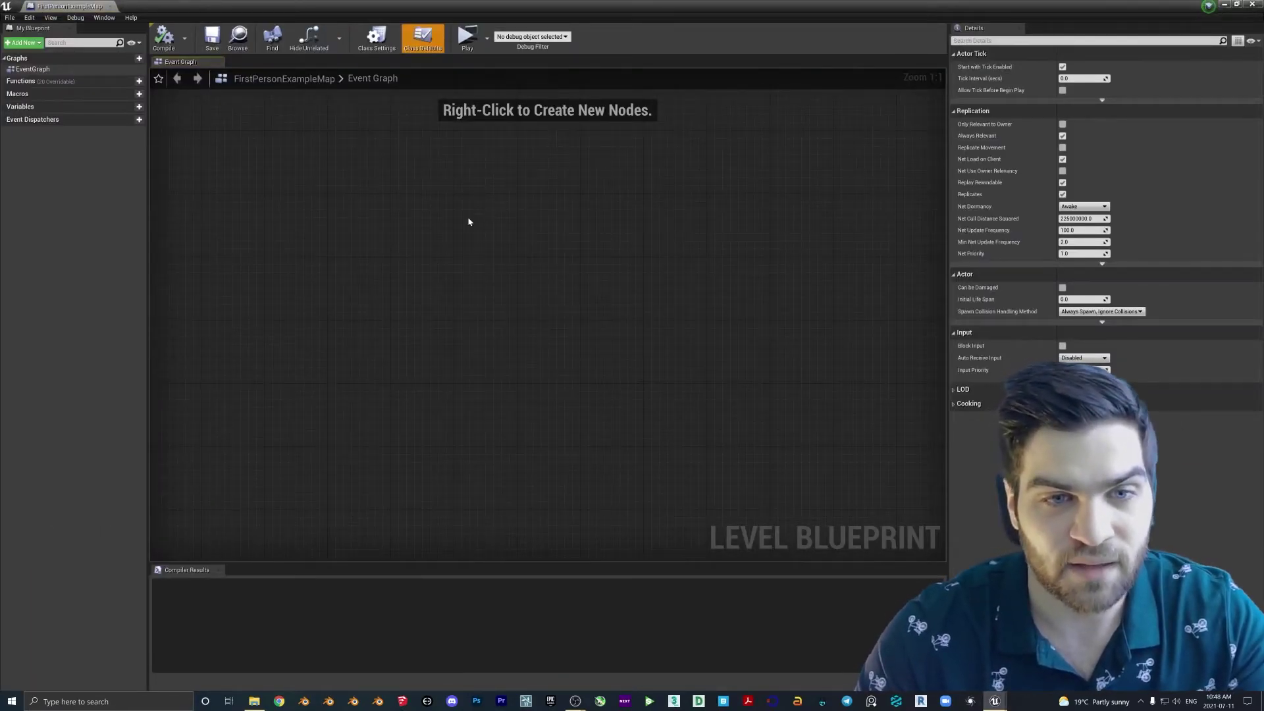
Add an Event BeginPlay node to the level blueprint's Event Graph.
right_click(440, 261)
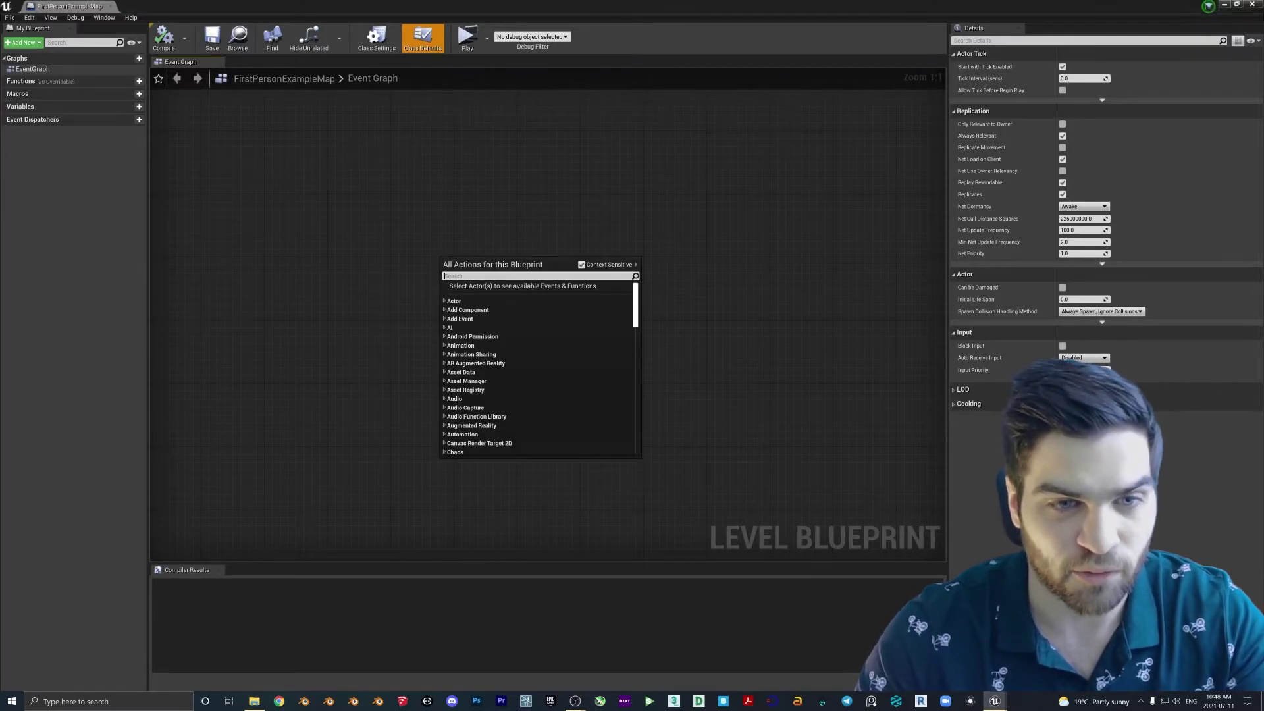
type("event")
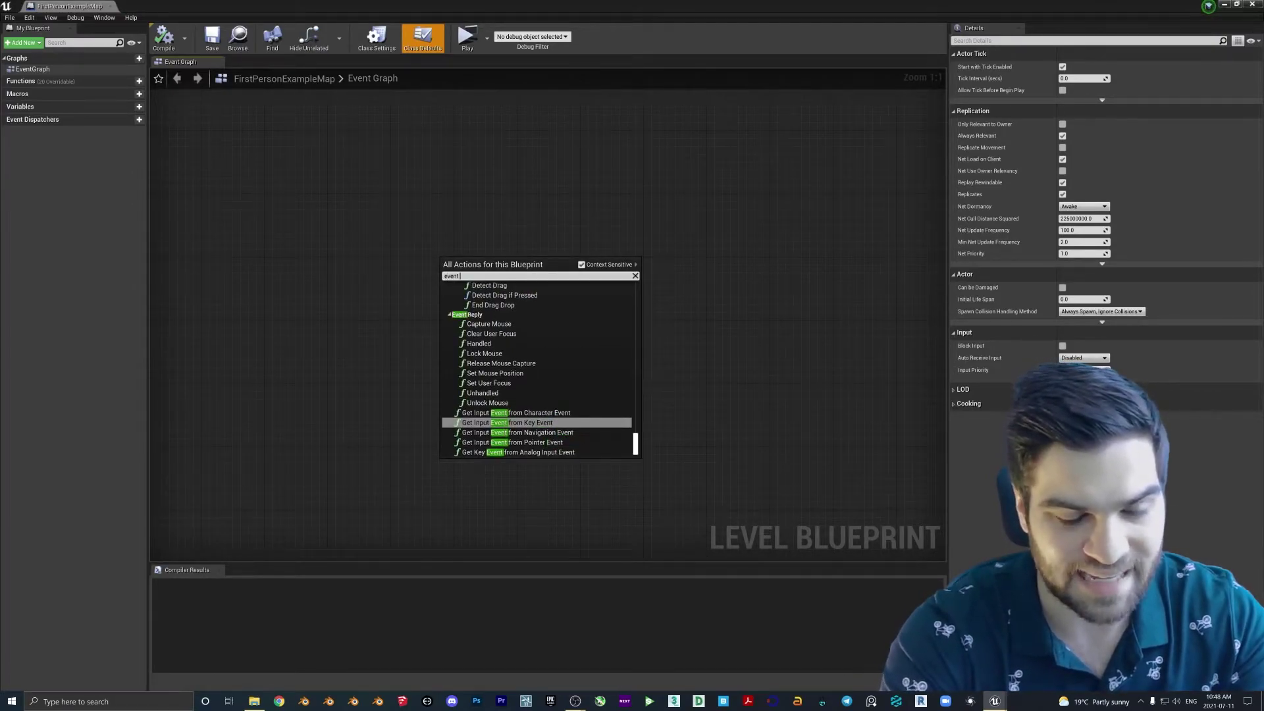
type(" begin play")
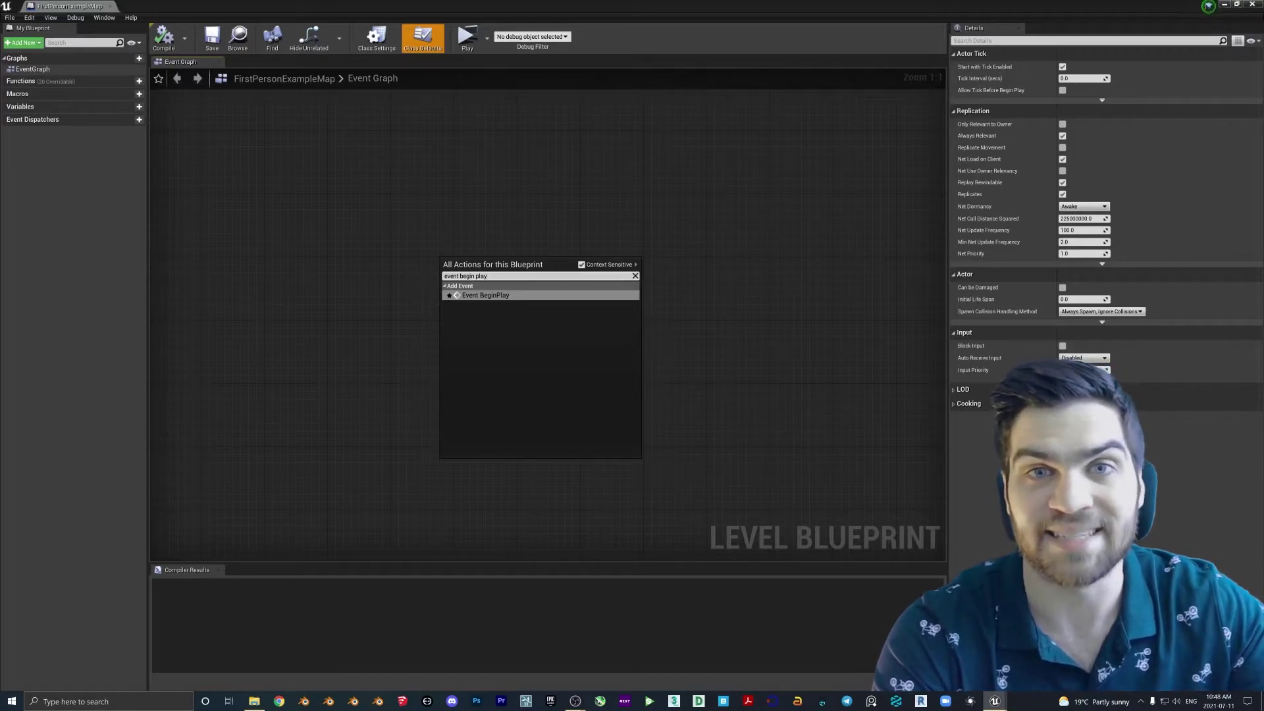
key("Return")
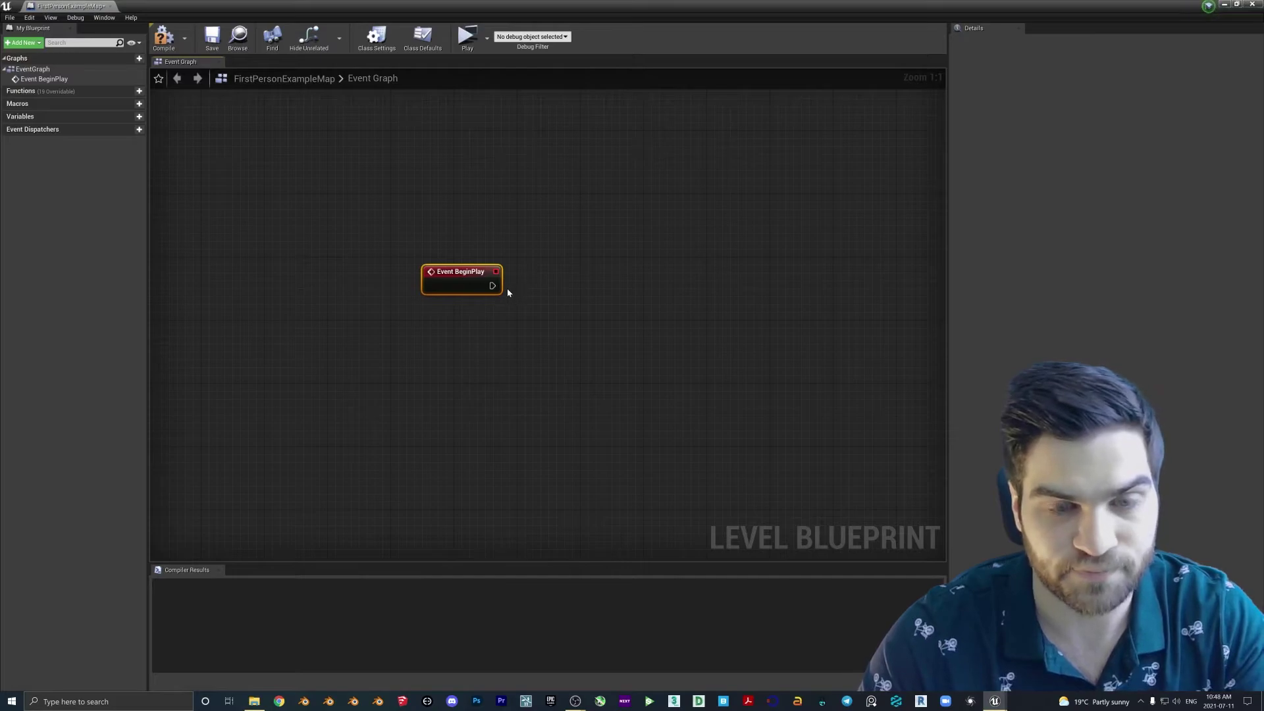
Wire a Create Widget node from BeginPlay and set its class to HelloWorld.
left_click_drag(492, 286, 577, 247)
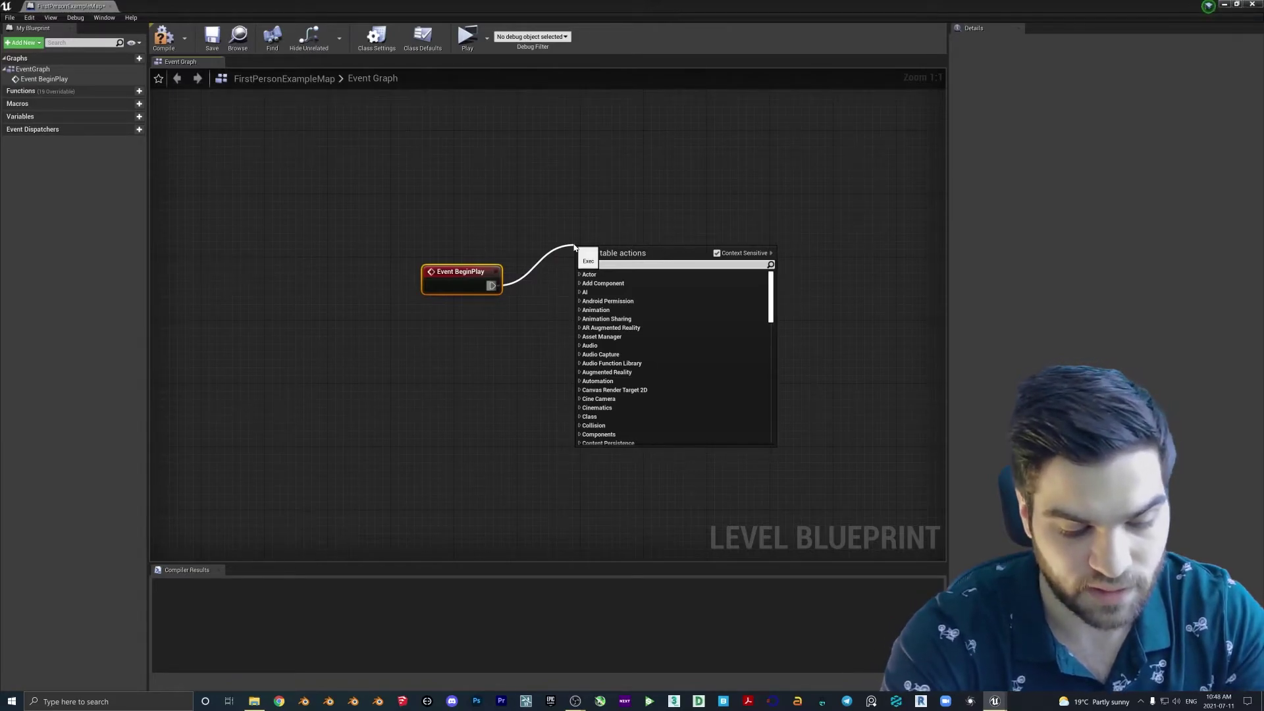
type("wid")
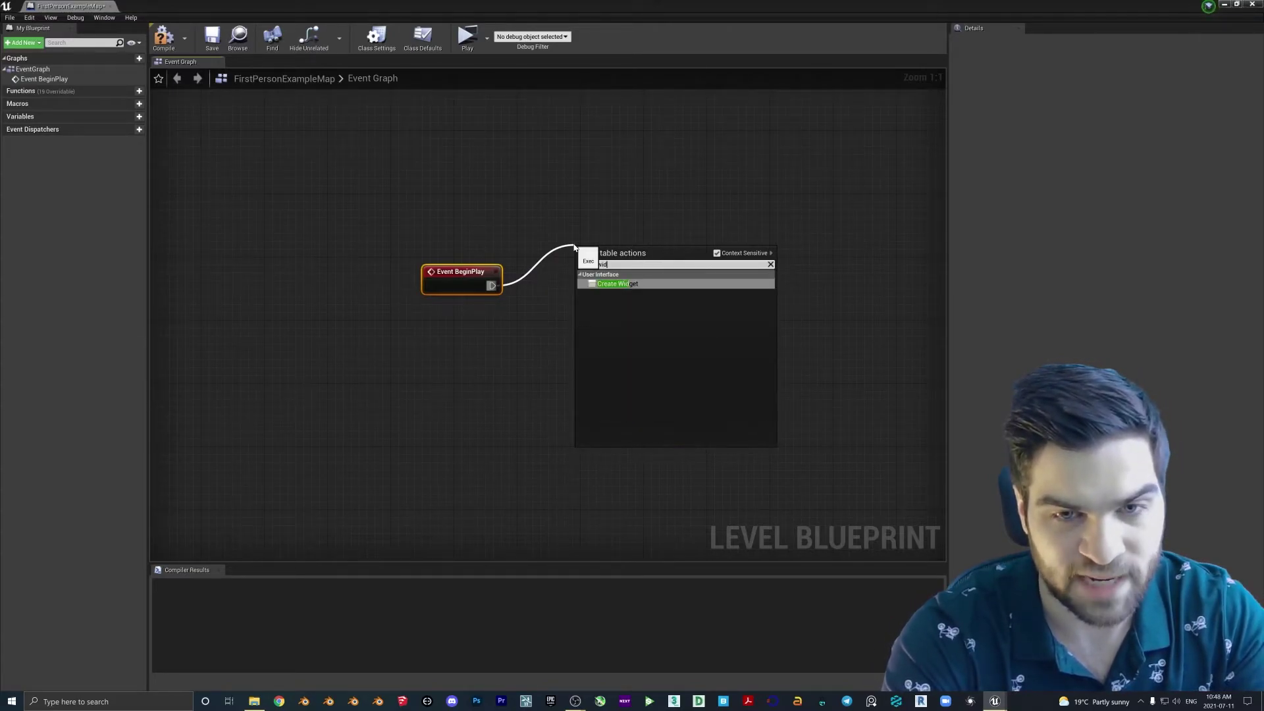
key("Return")
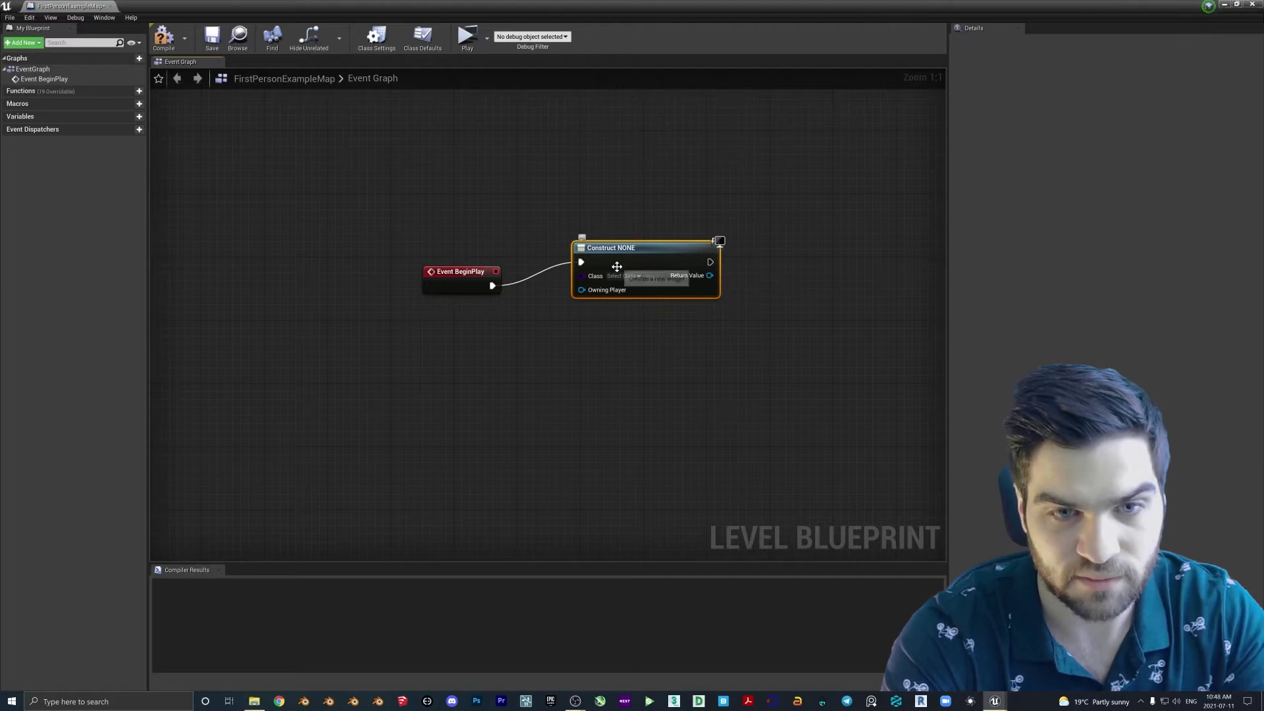
left_click_drag(613, 300, 588, 306)
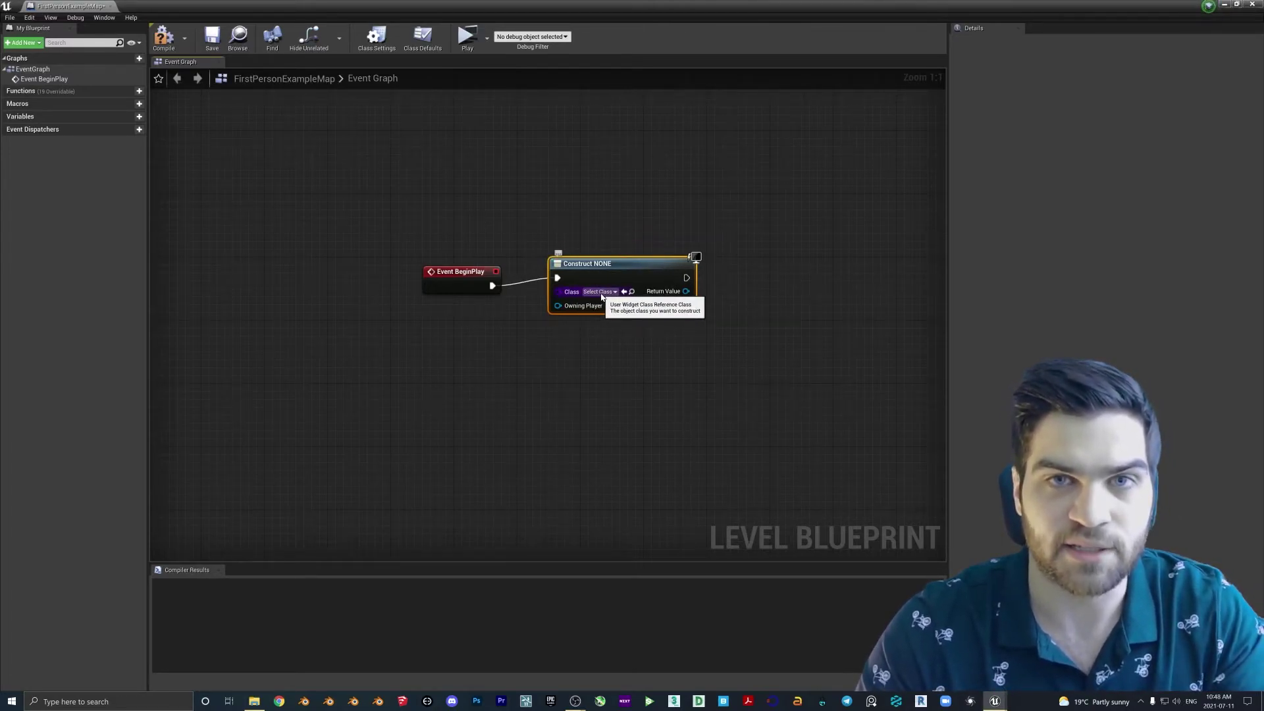
left_click(601, 293)
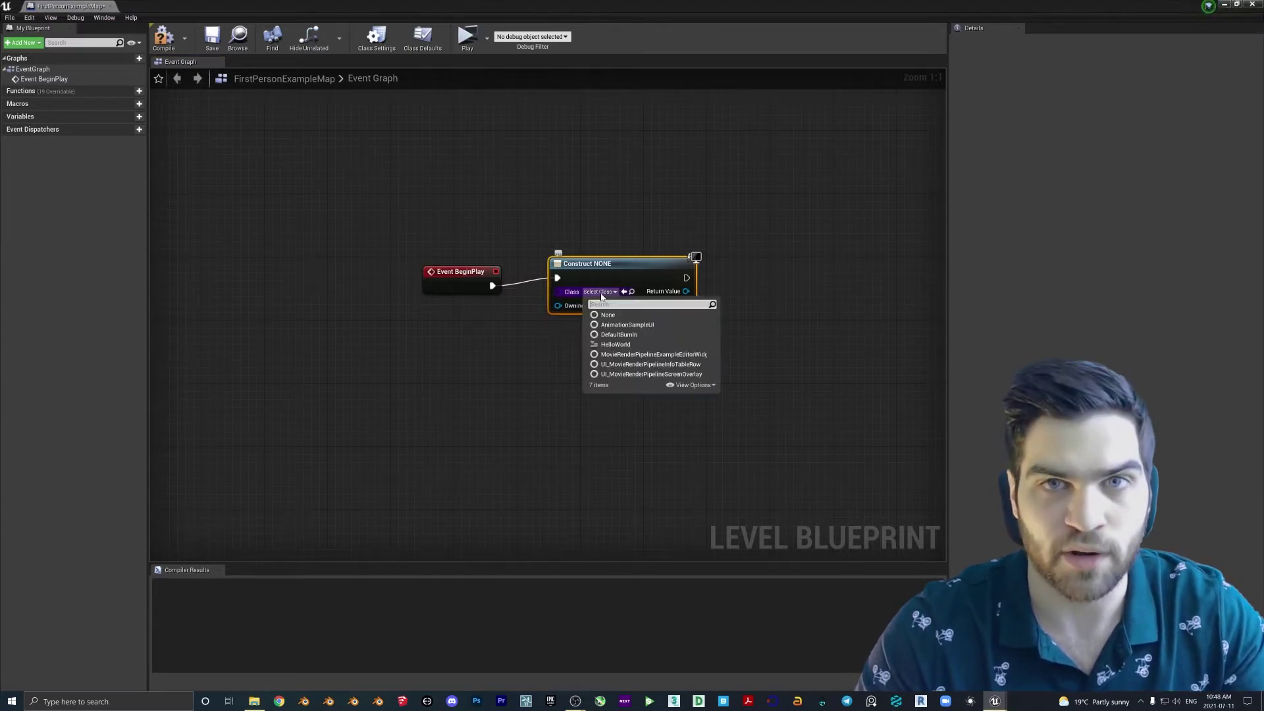
left_click(617, 345)
left_click_drag(610, 276, 594, 283)
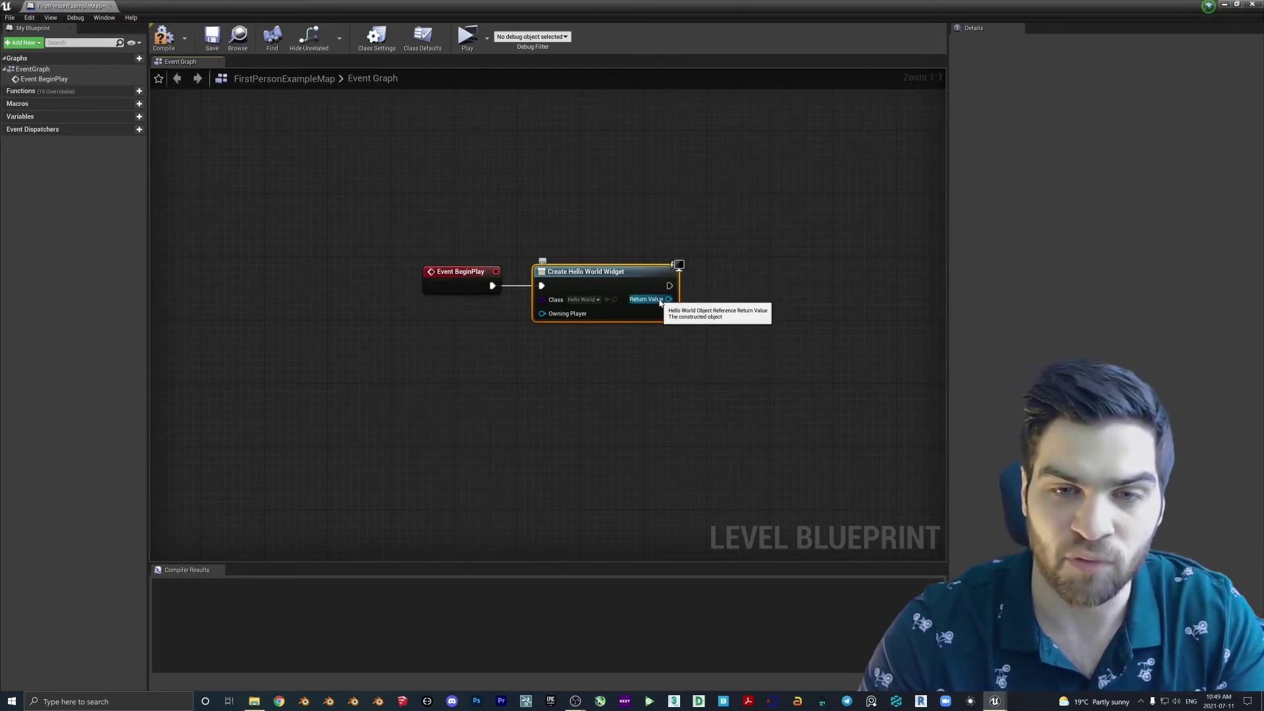
Promote the Create Widget return value to a new variable, NewVar_0.
right_click(661, 303)
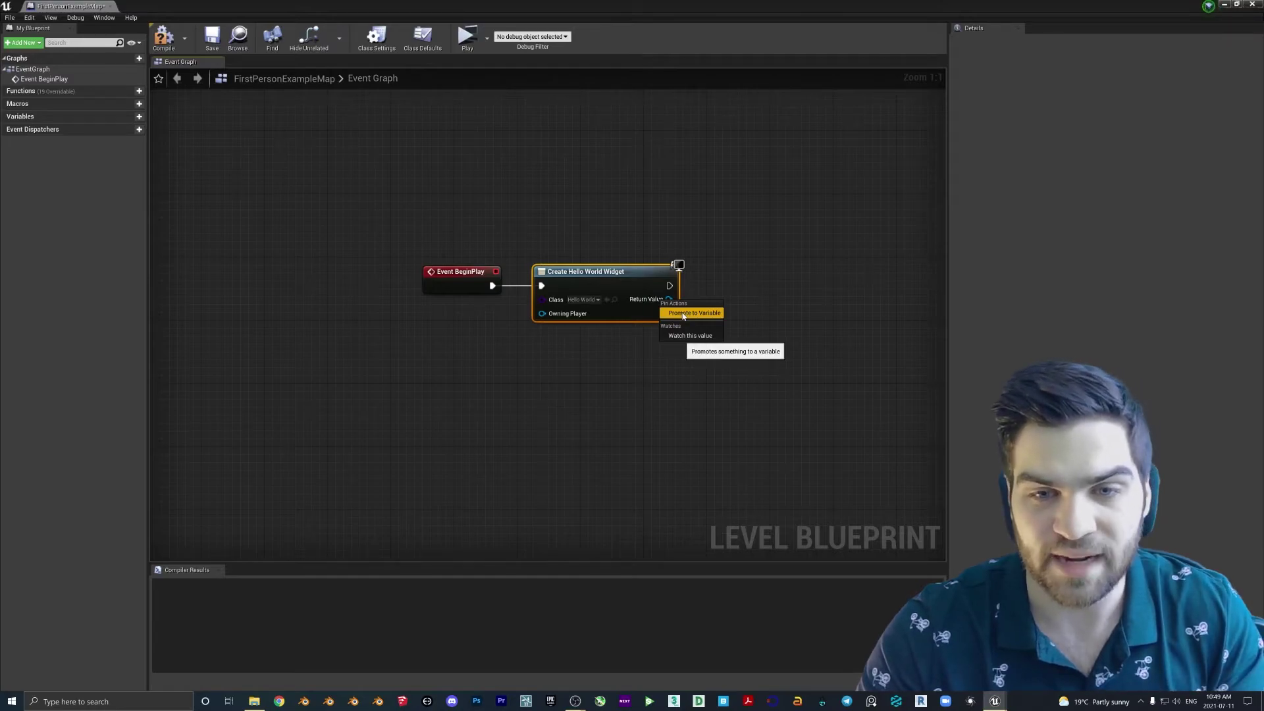
left_click(683, 315)
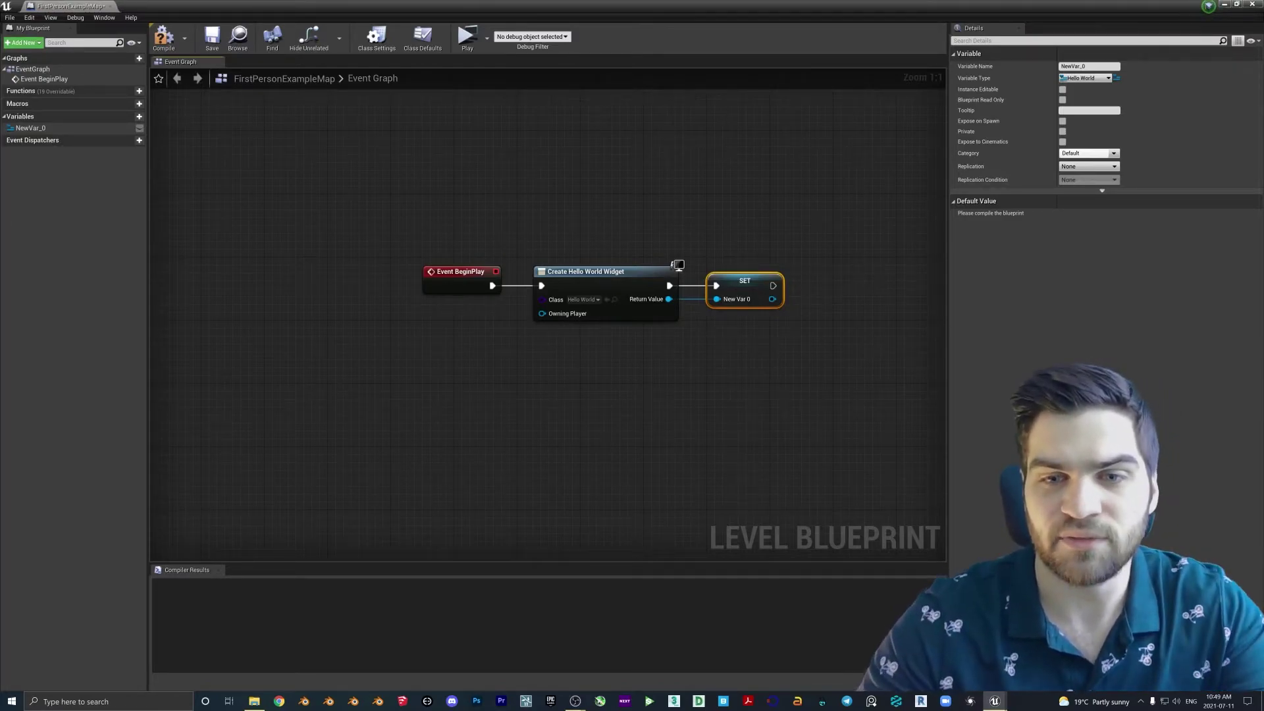
right_click_drag(827, 279, 737, 292)
Chain an Add to Viewport node after SET, with New Var 0 as its Target.
left_click_drag(683, 298, 744, 301)
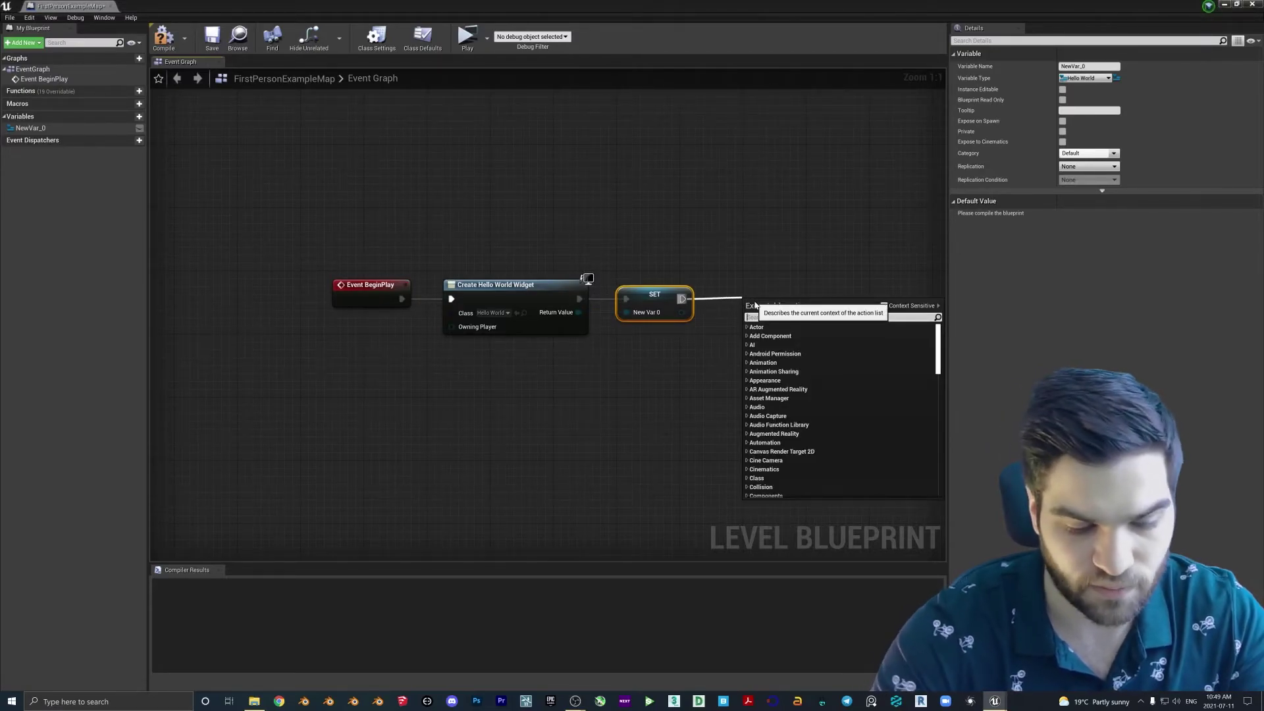
type("add to viewport")
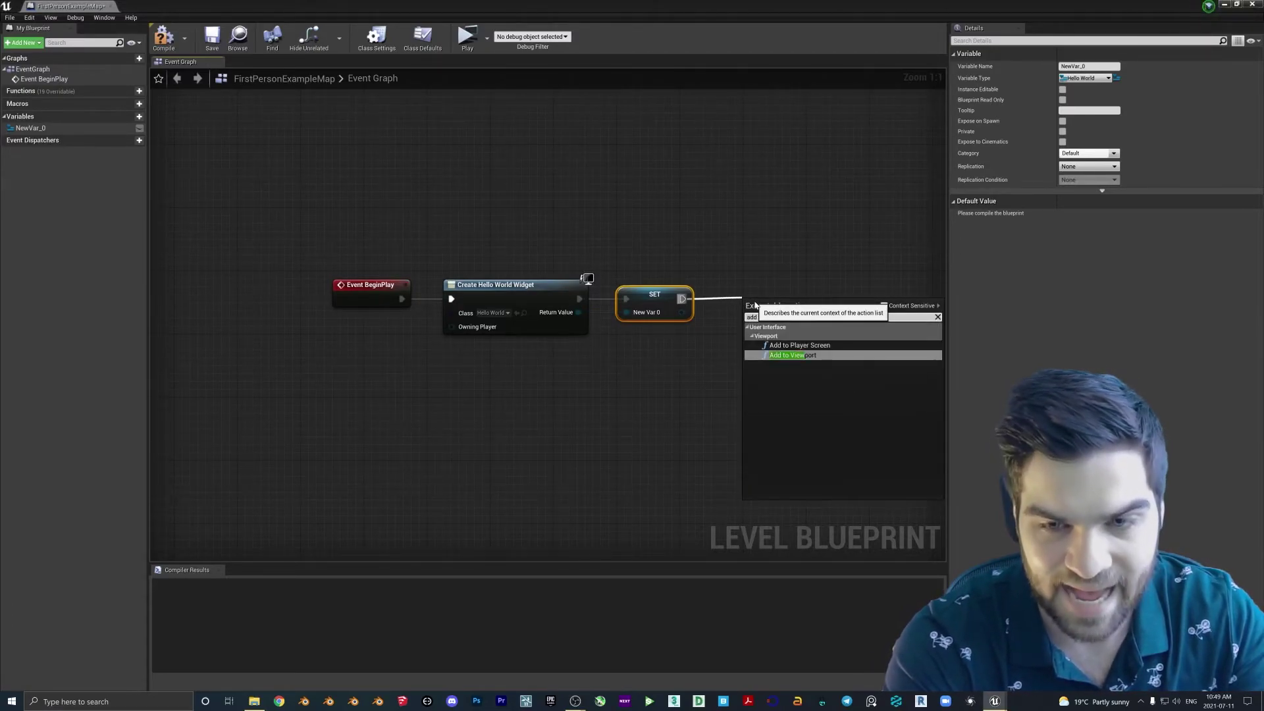
key("Return")
left_click_drag(754, 301, 754, 293)
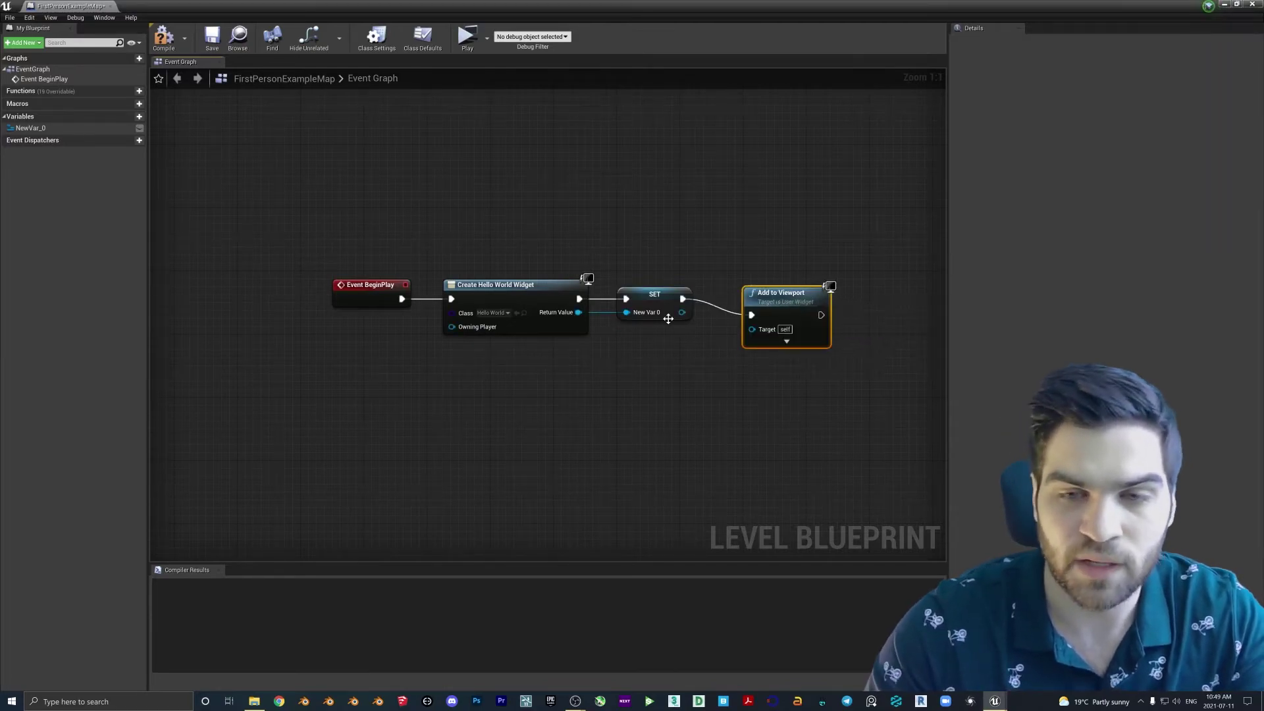
left_click_drag(683, 312, 765, 285)
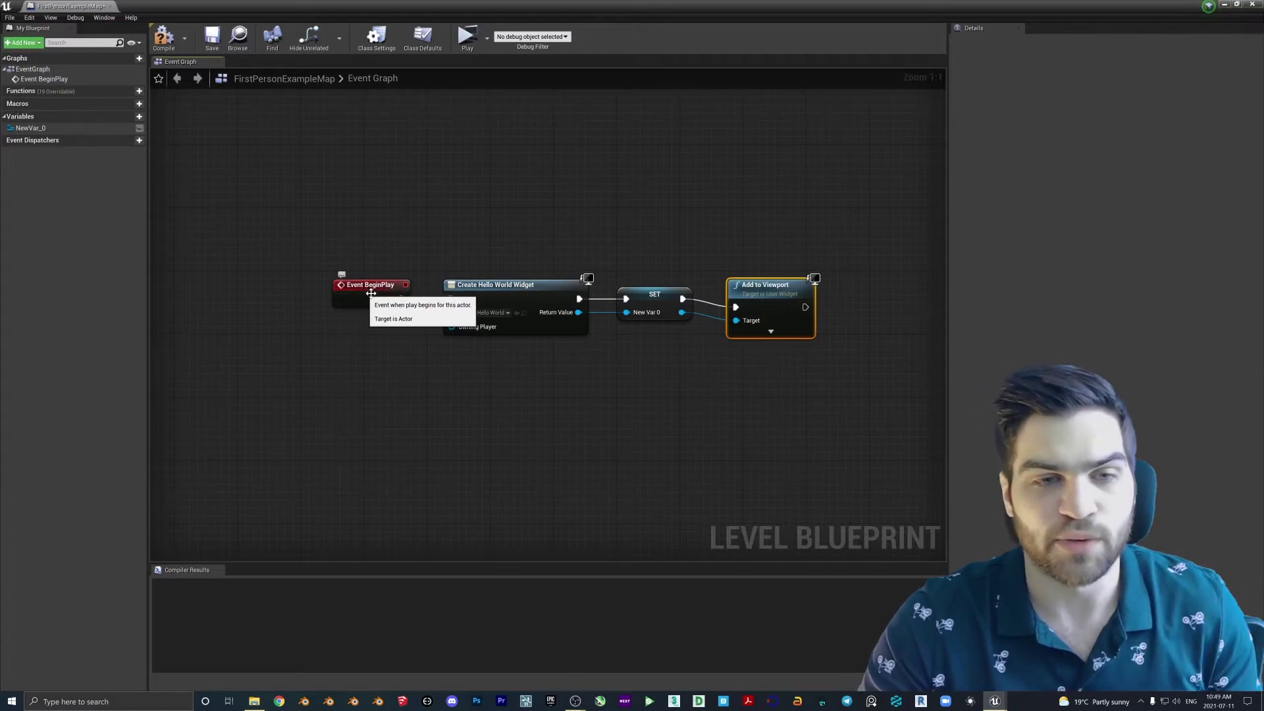
Align the Create Widget, SET and Add to Viewport nodes into a tidy chain.
left_click_drag(505, 301, 496, 293)
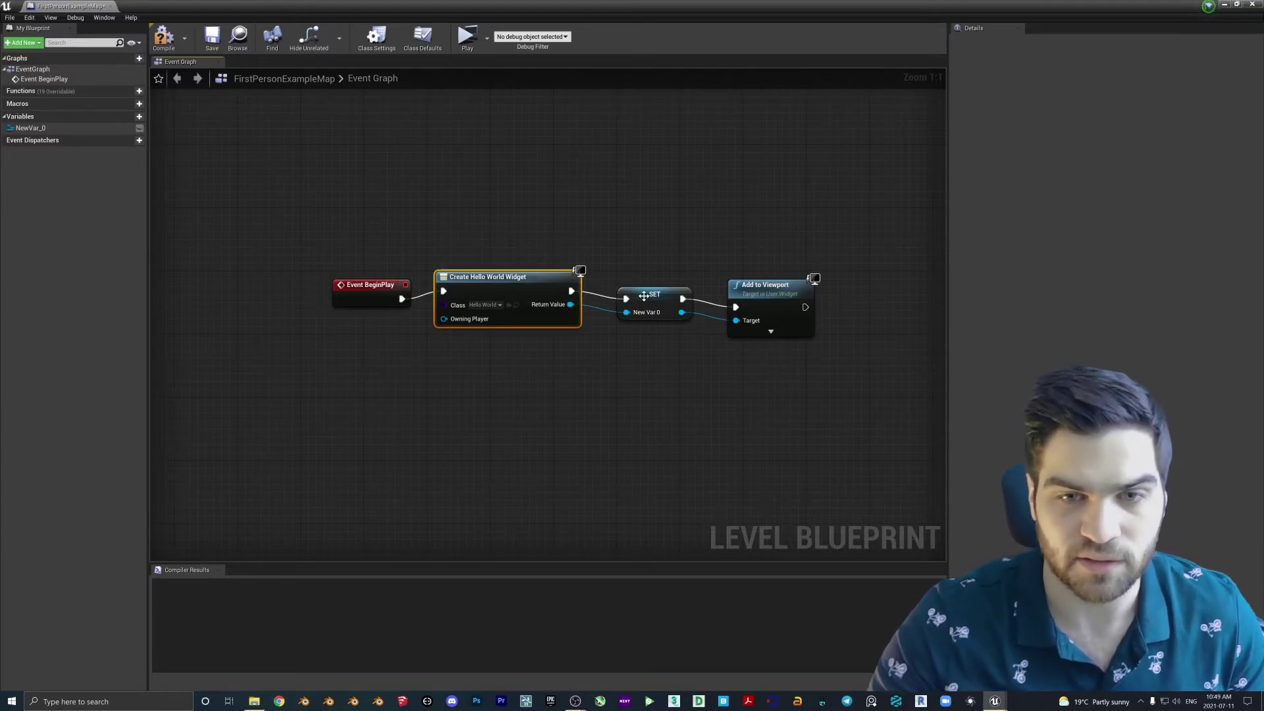
left_click_drag(644, 296, 636, 288)
left_click(774, 305)
left_click_drag(774, 305, 766, 289)
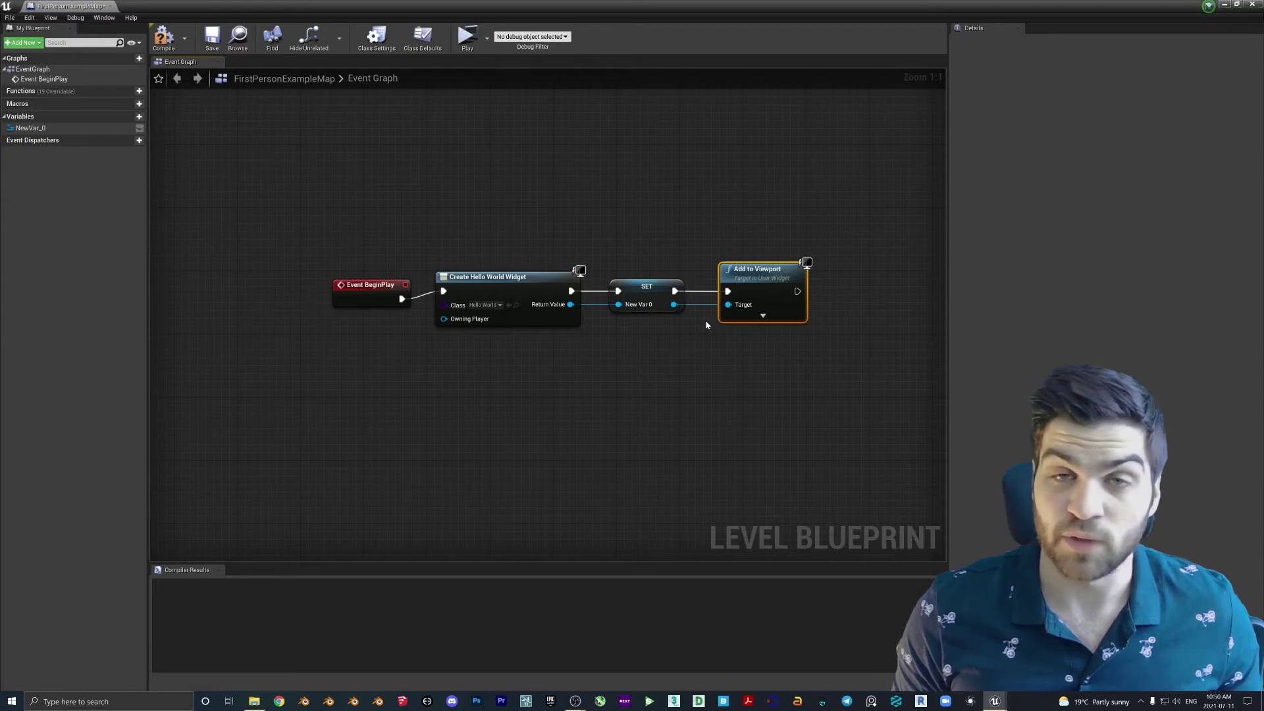
Compile, then set the widget Class to None and recompile to show the error.
left_click(164, 41)
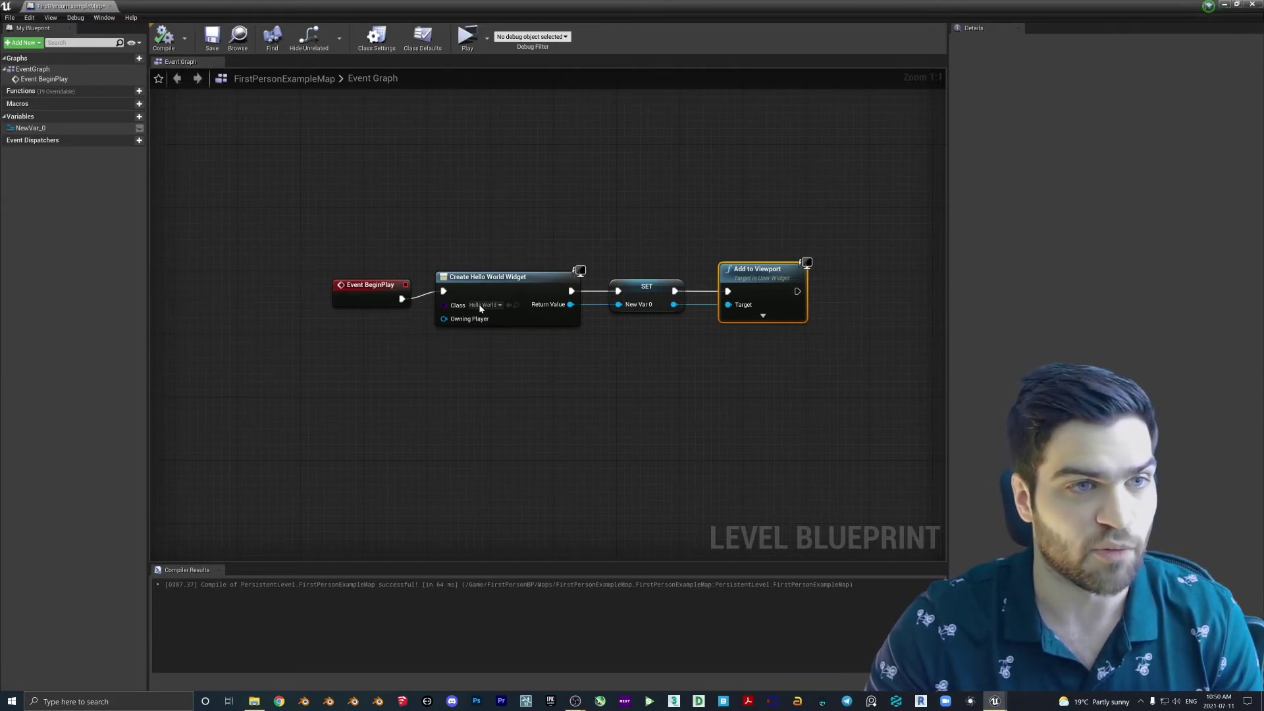
left_click(486, 305)
left_click(494, 328)
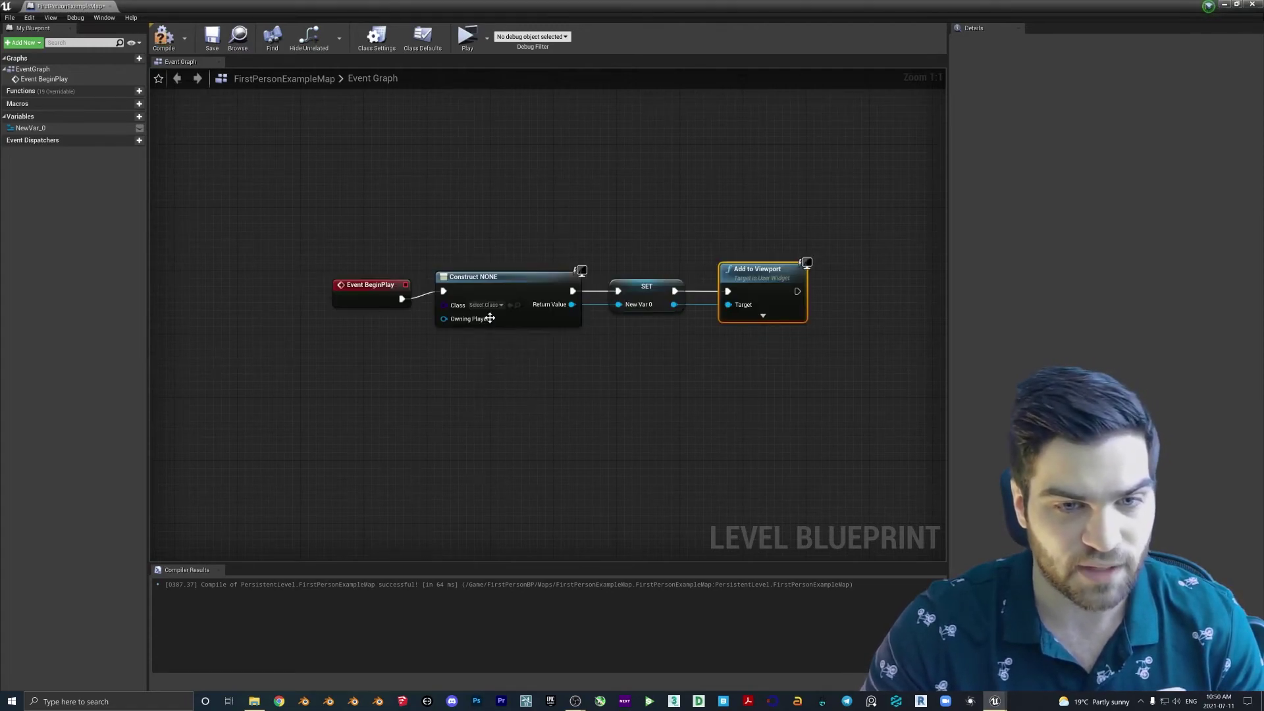
left_click(166, 43)
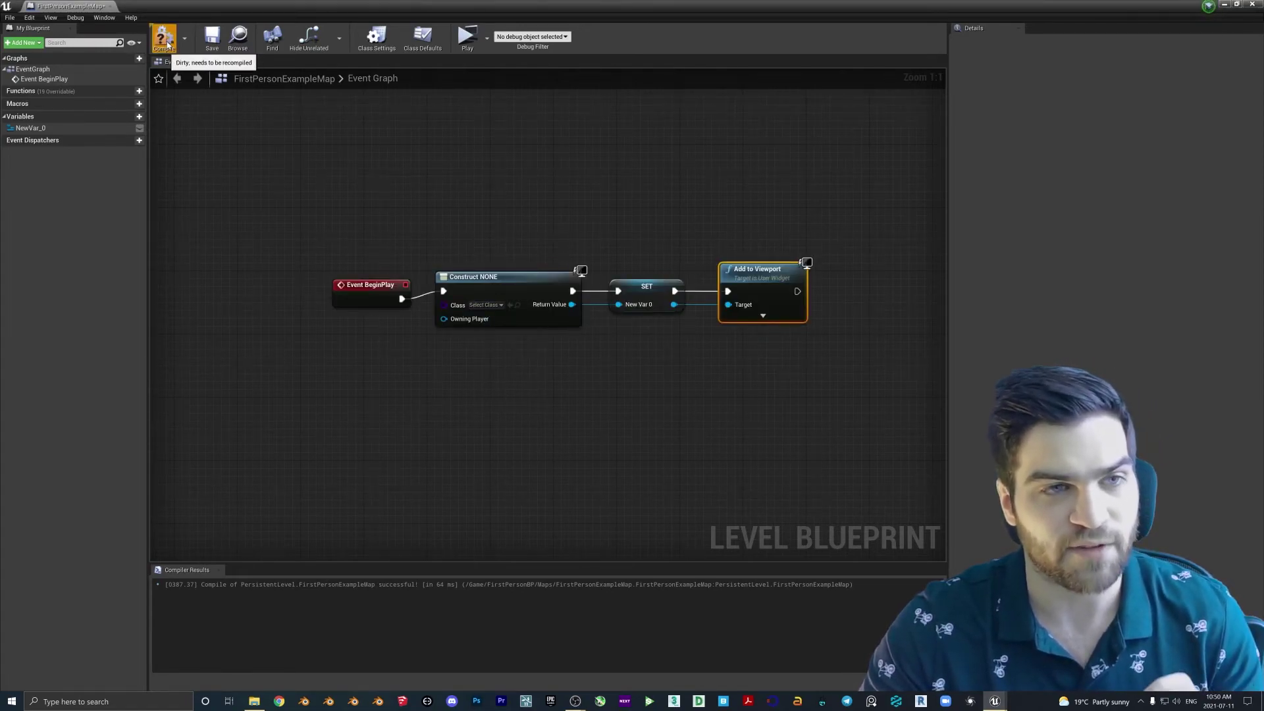
Restore the HelloWorld class, recompile without errors, and close the Level Blueprint.
left_click(491, 306)
left_click(512, 369)
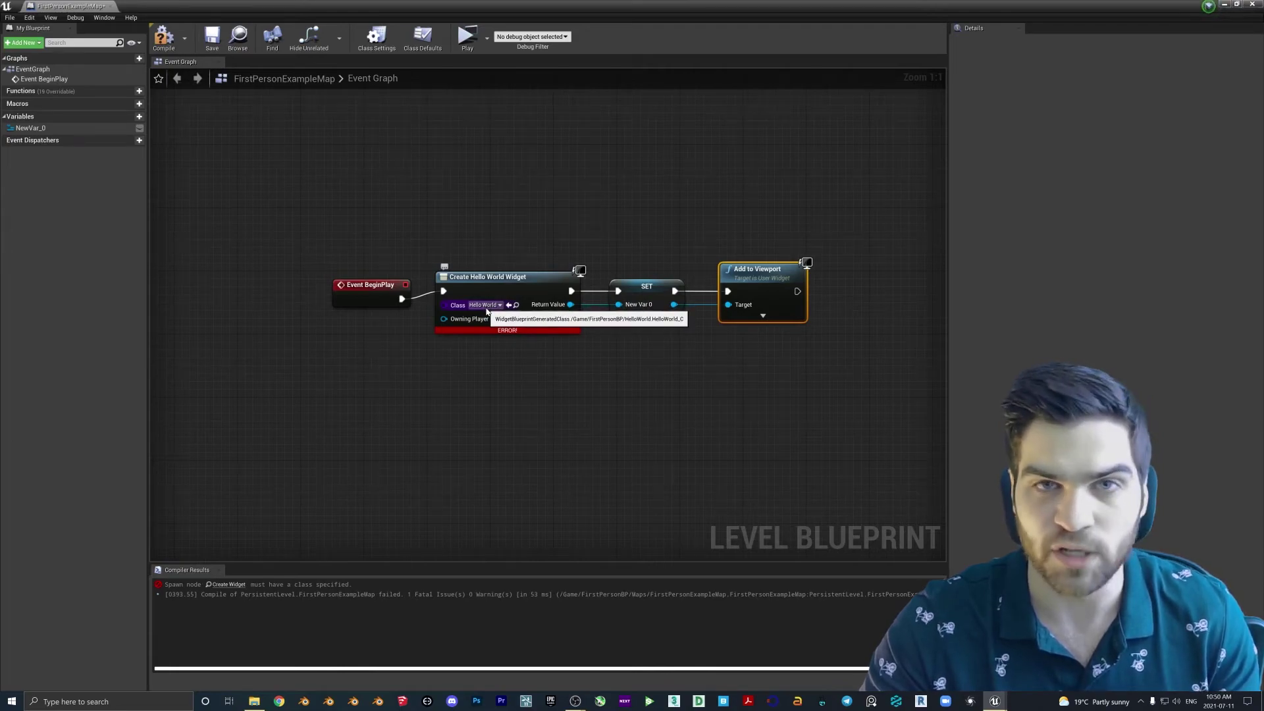
left_click(486, 307)
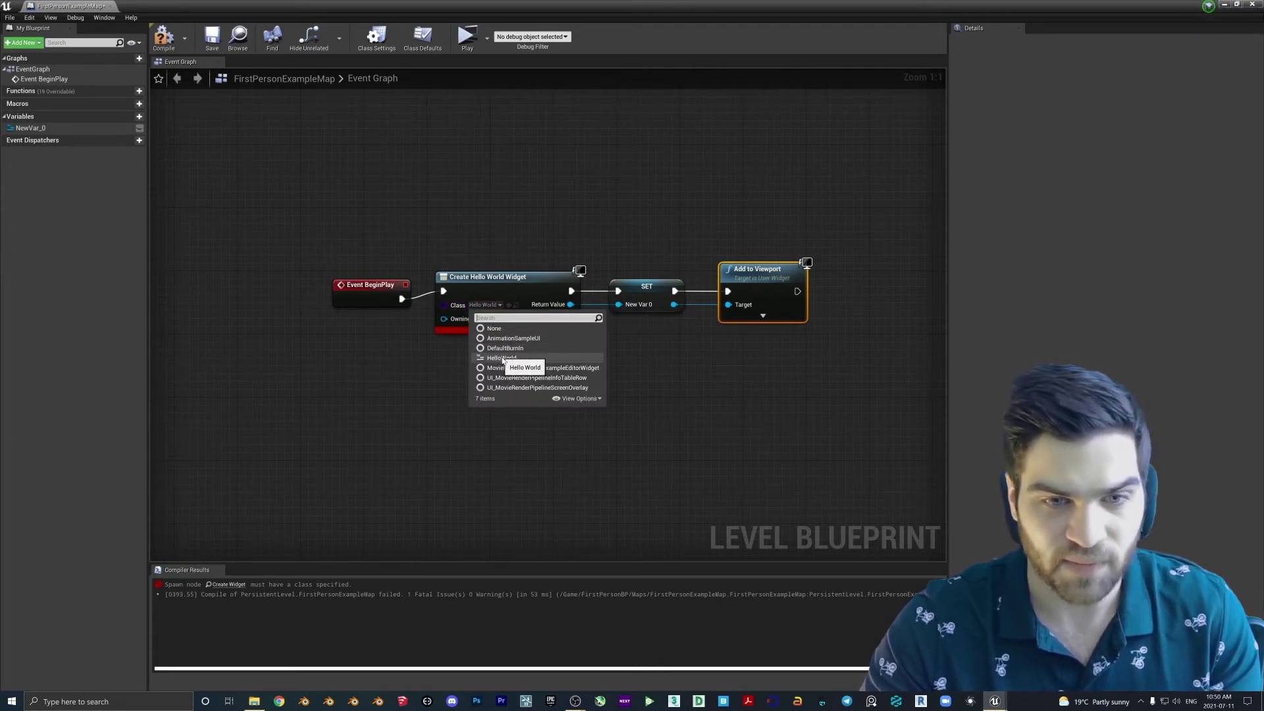
left_click(457, 352)
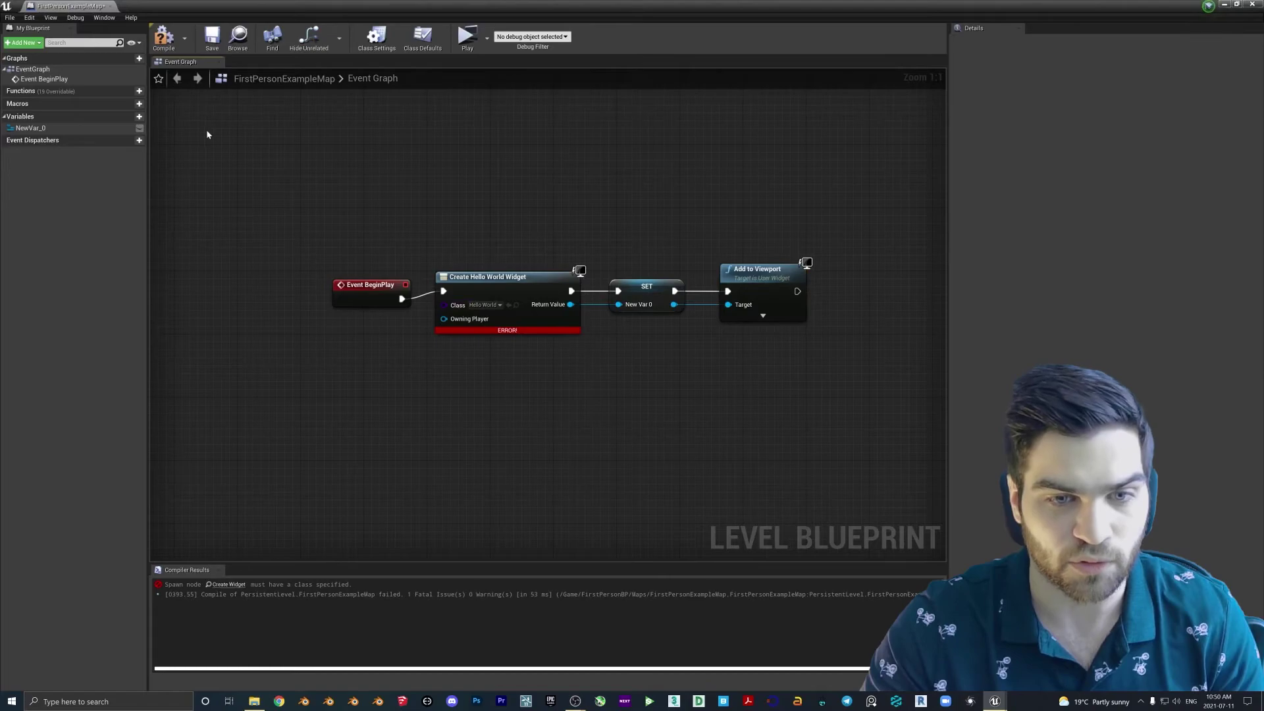
left_click(164, 37)
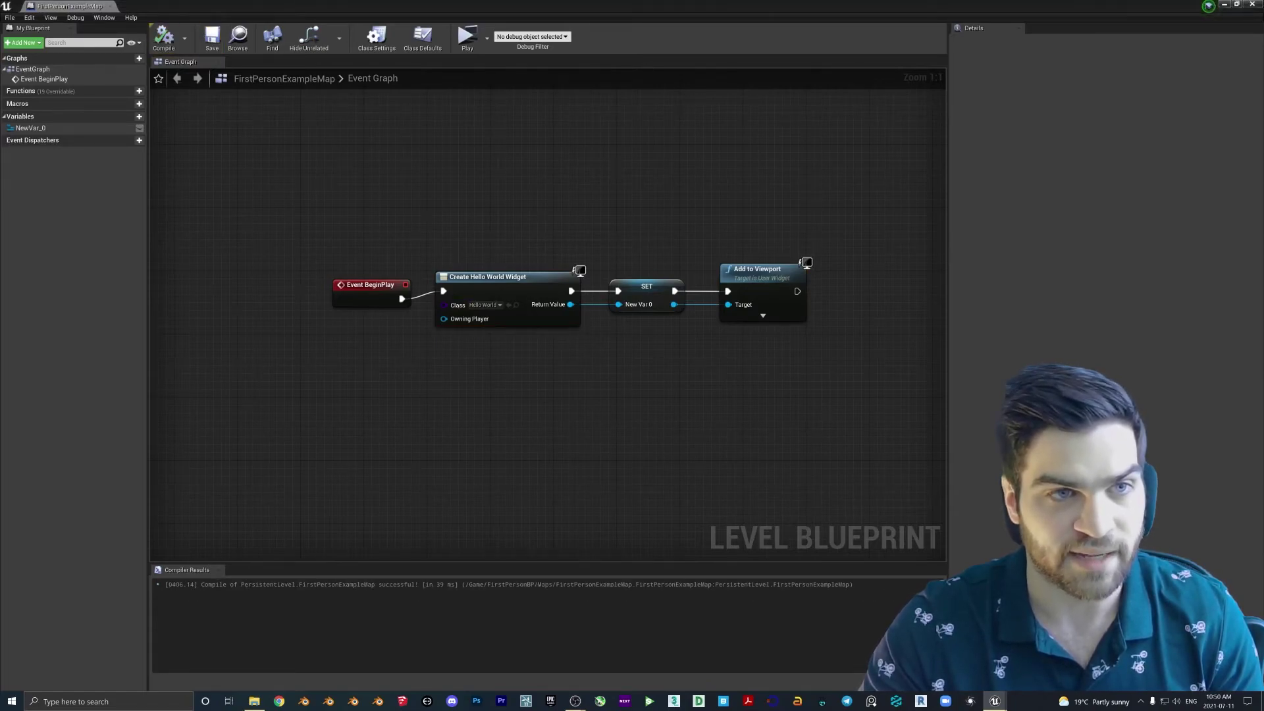
left_click(1253, 4)
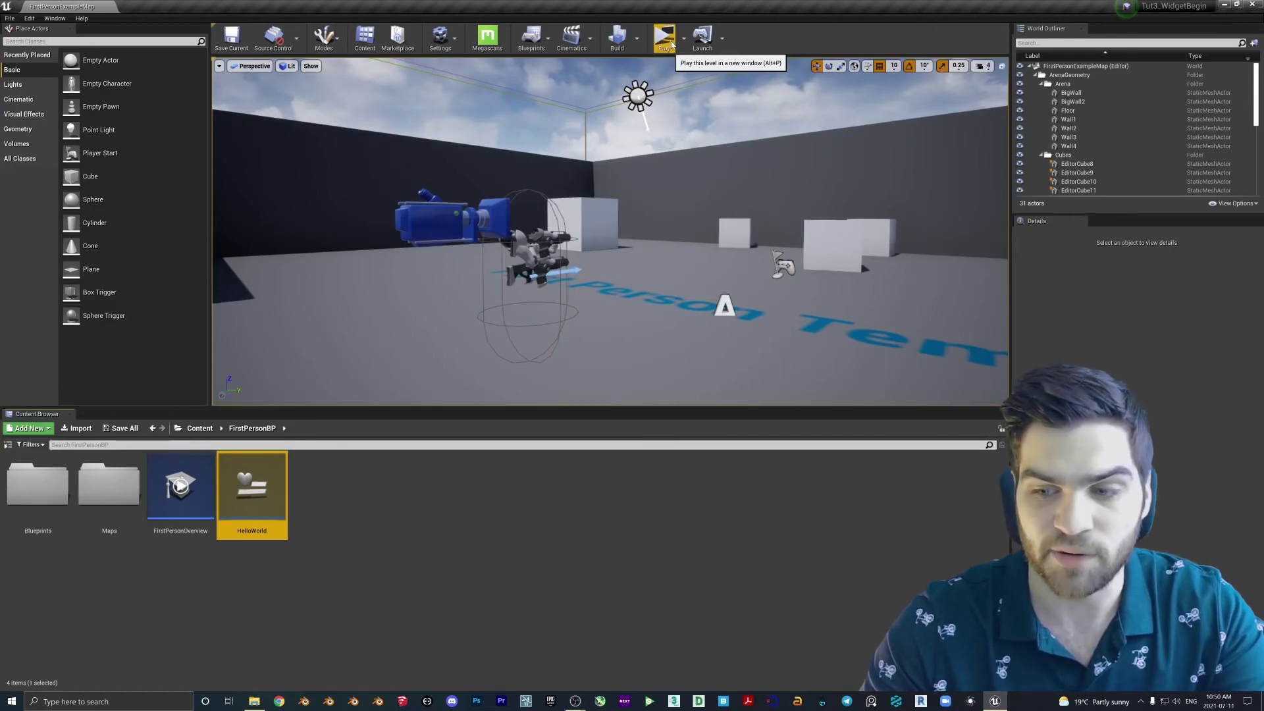
left_click(665, 37)
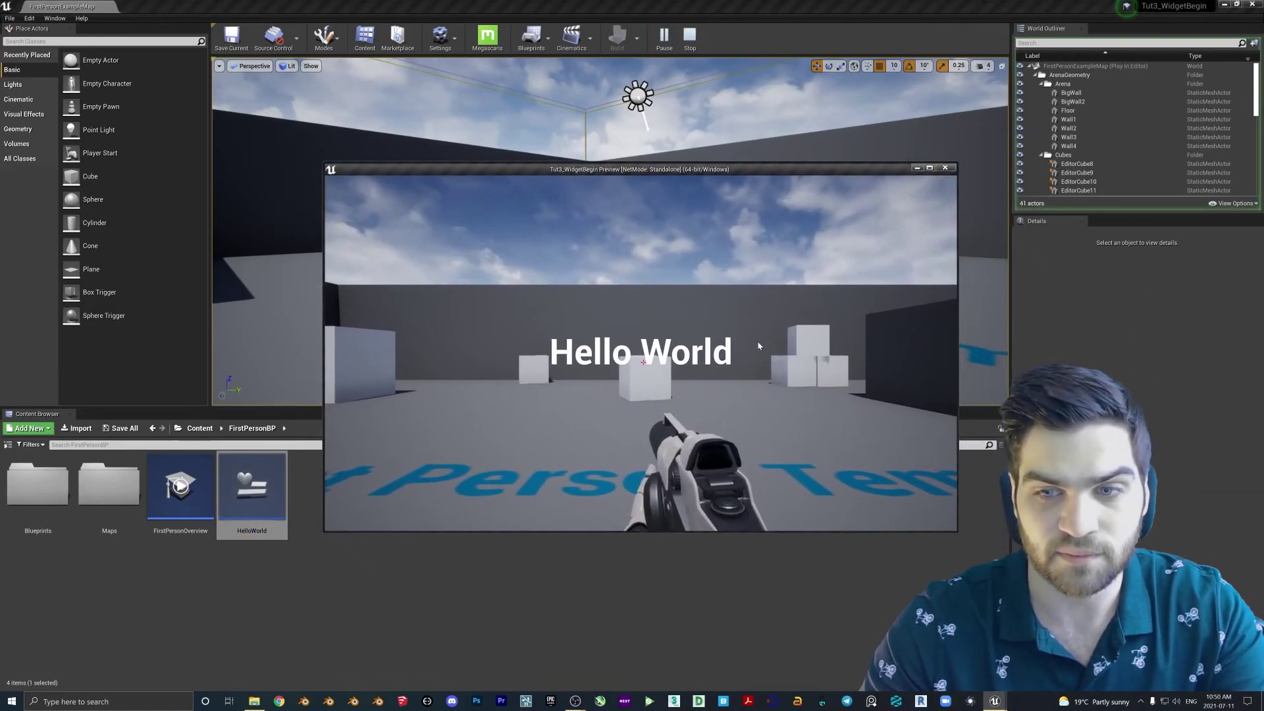
left_click(770, 352)
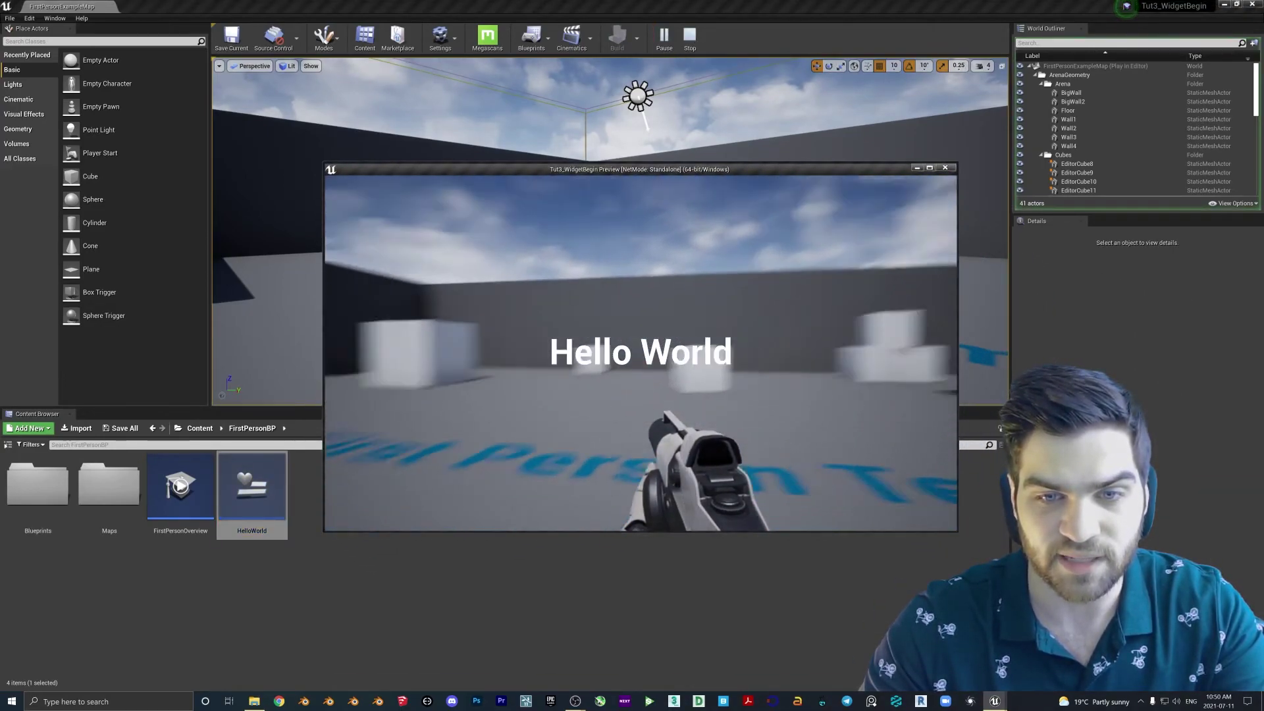
key("Escape")
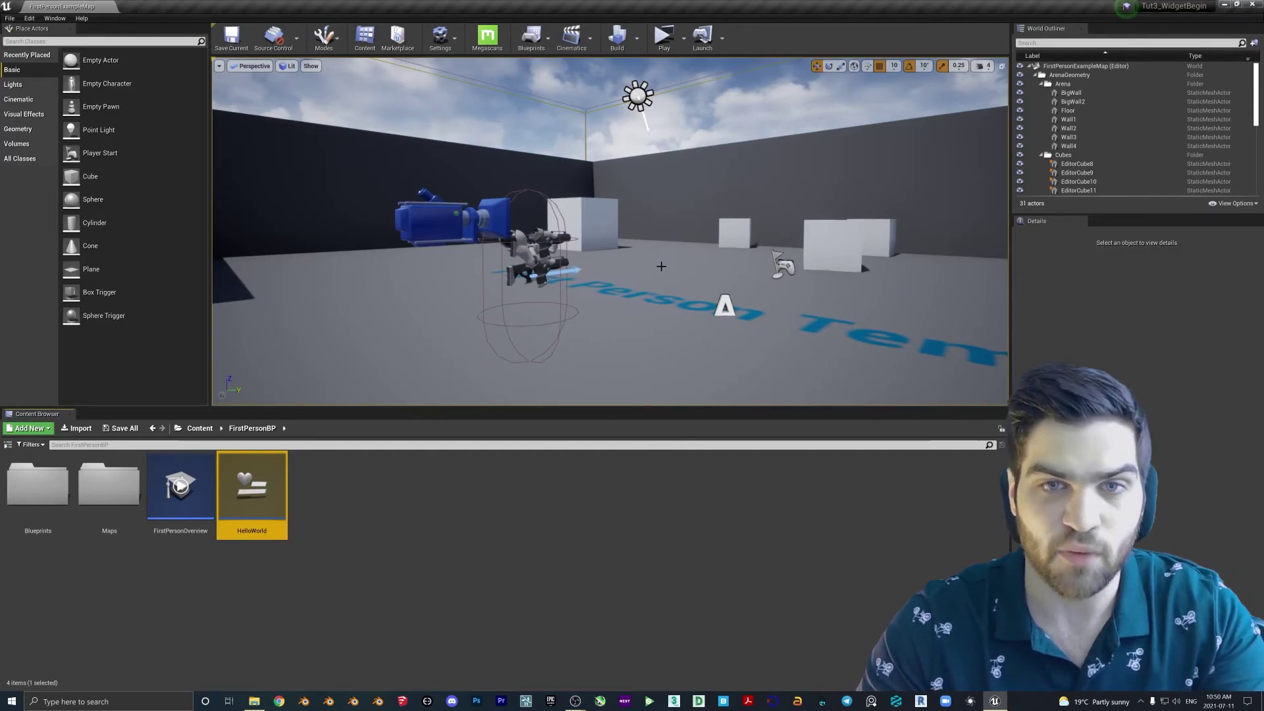
Change the HelloWorld text block to 'HeWorld', compile, and view it in the game preview.
double_click(252, 490)
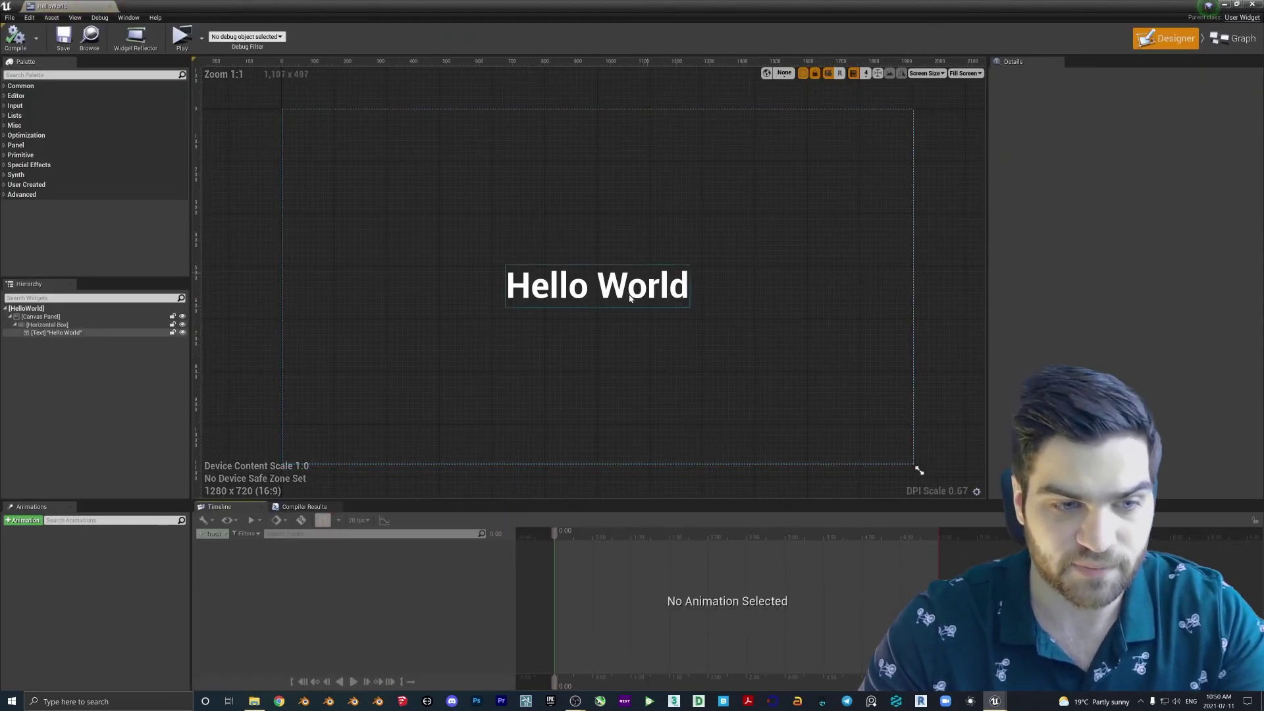
left_click(610, 301)
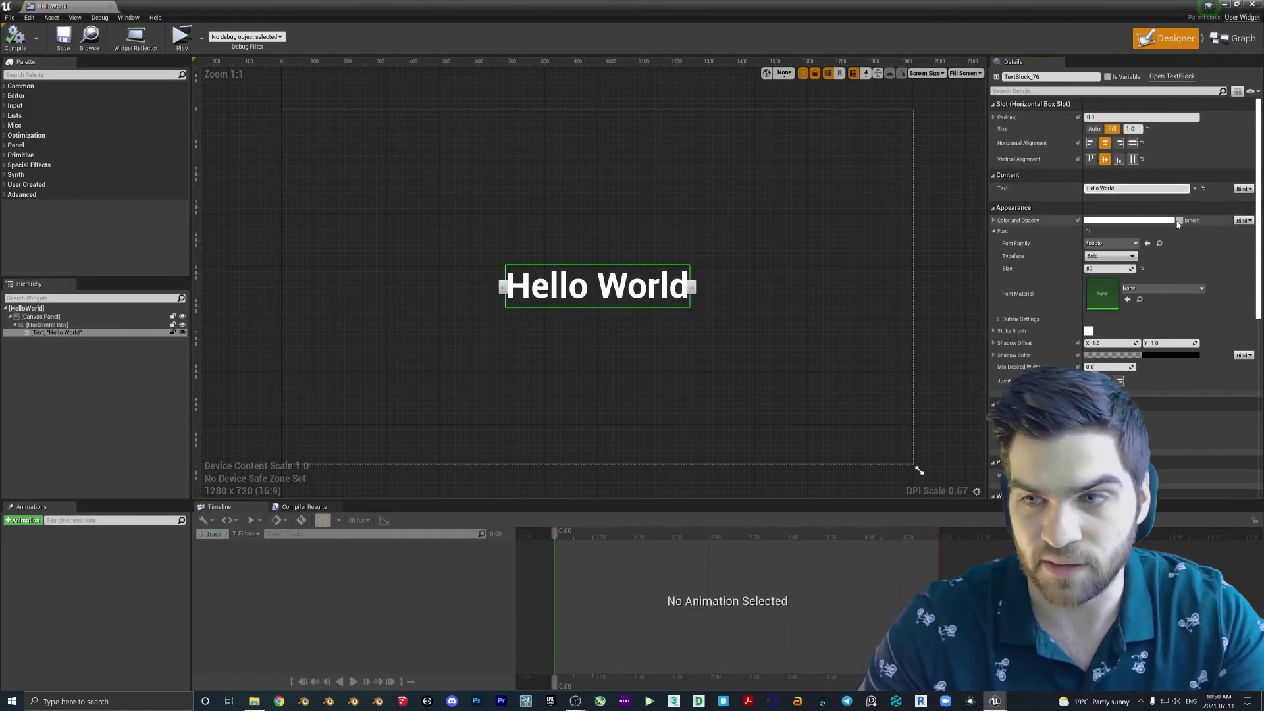
left_click_drag(1095, 188, 1104, 188)
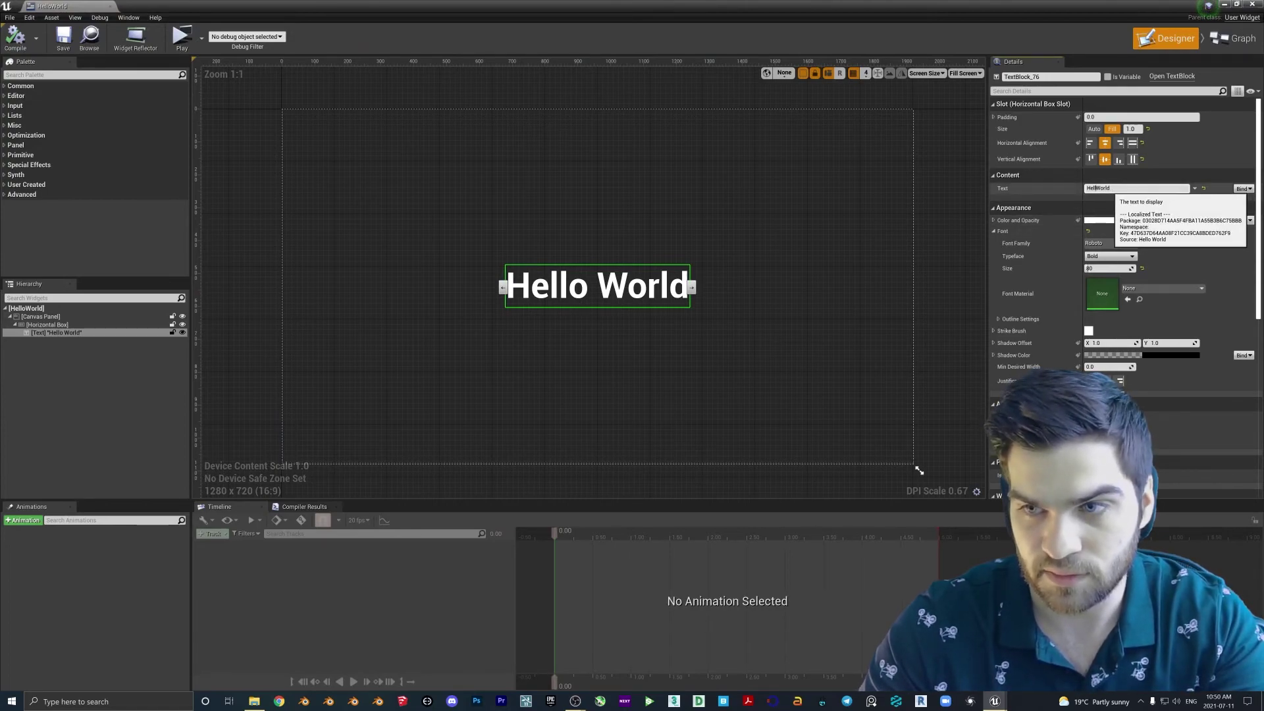
left_click(26, 44)
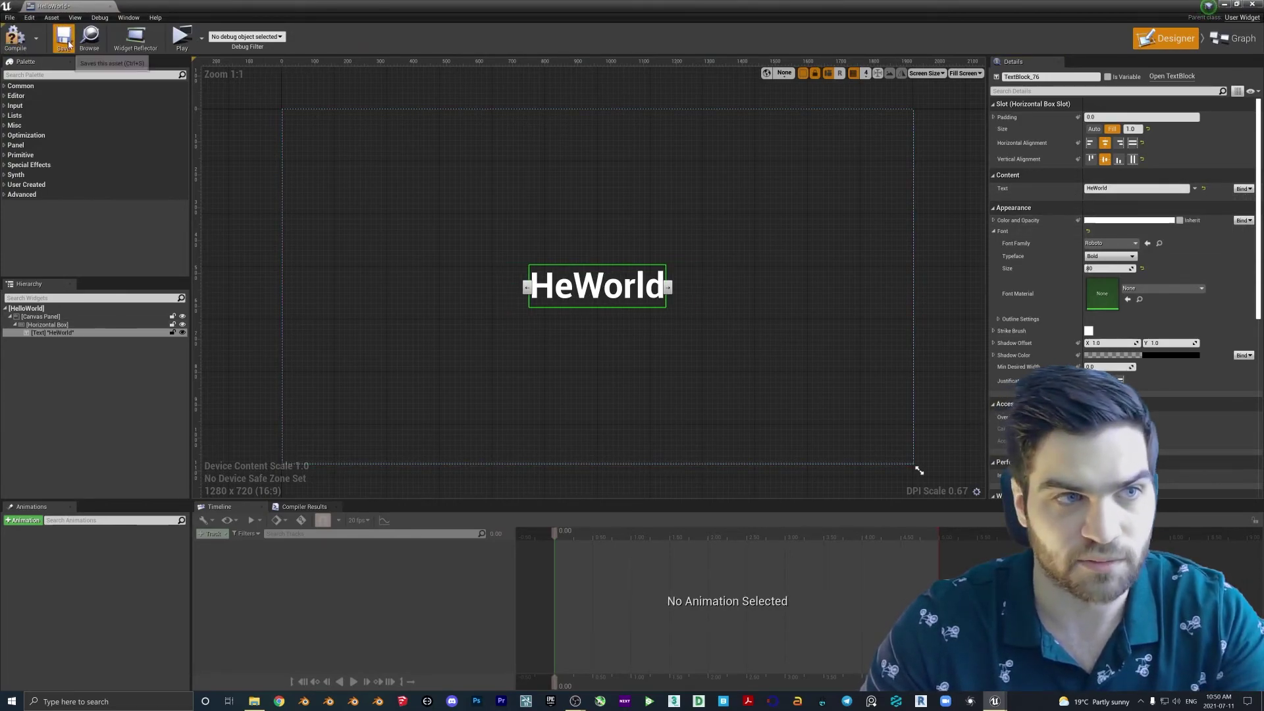
left_click(1254, 5)
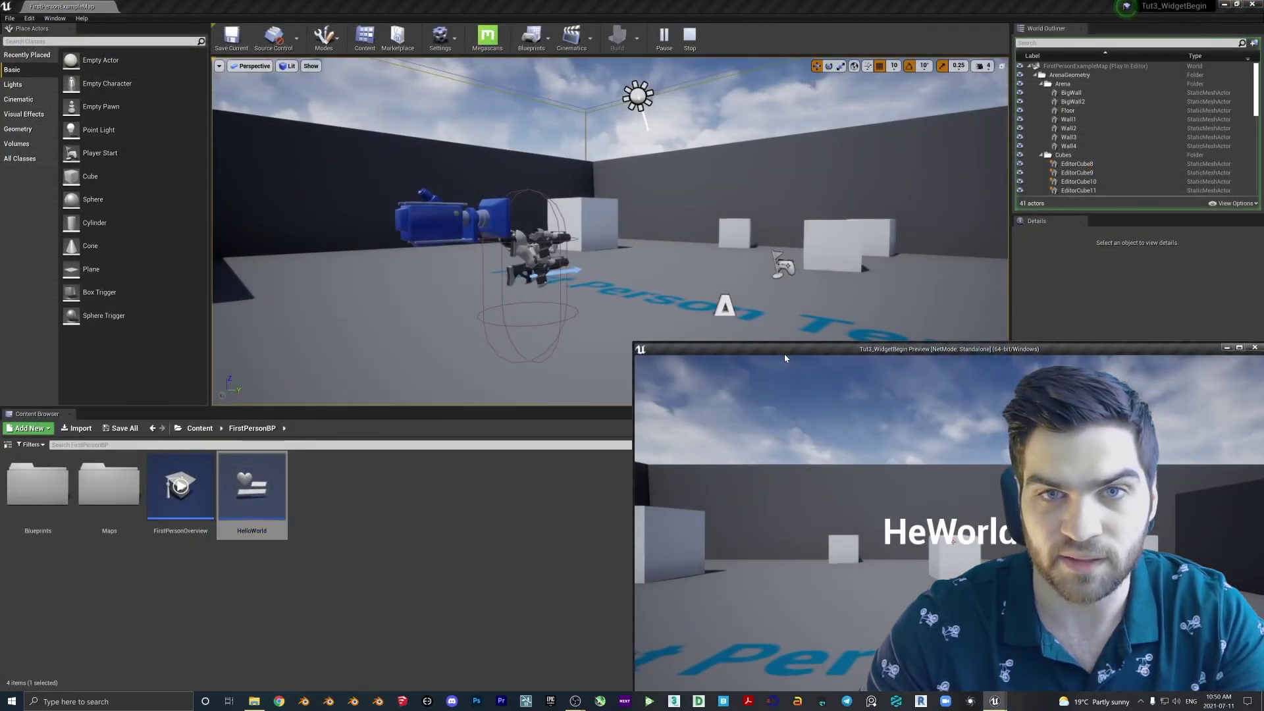
left_click_drag(785, 358, 452, 204)
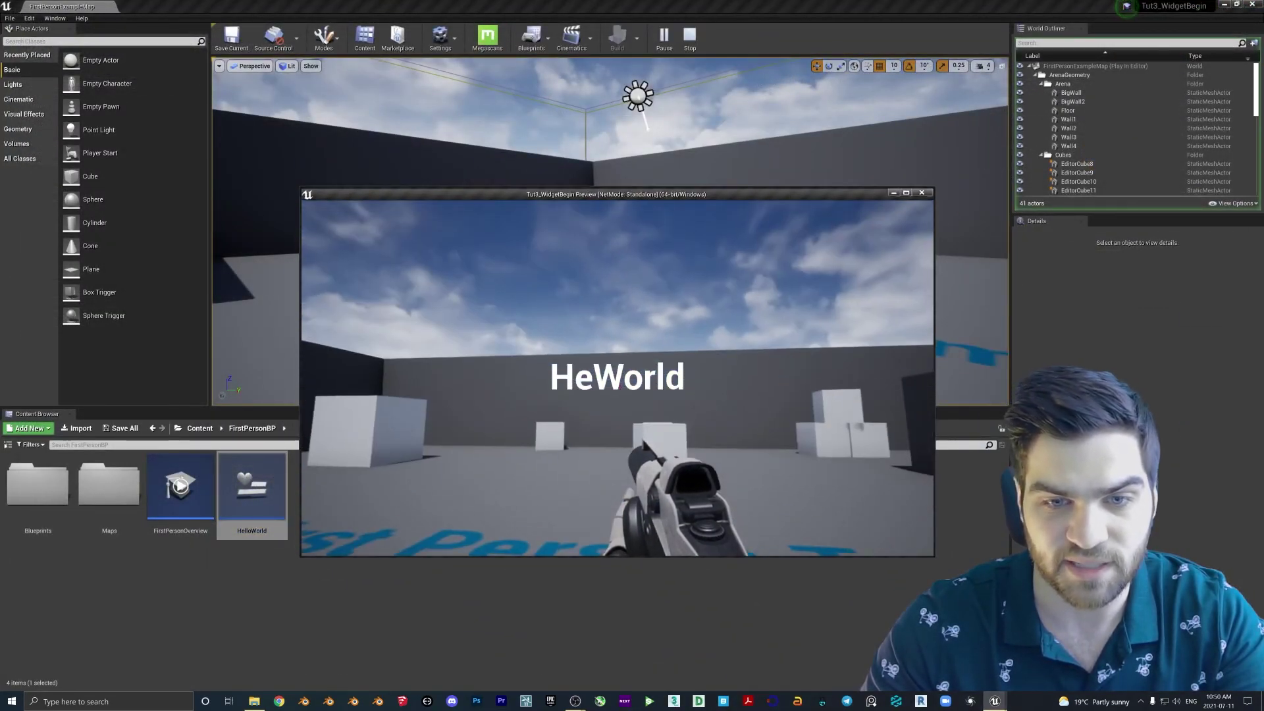